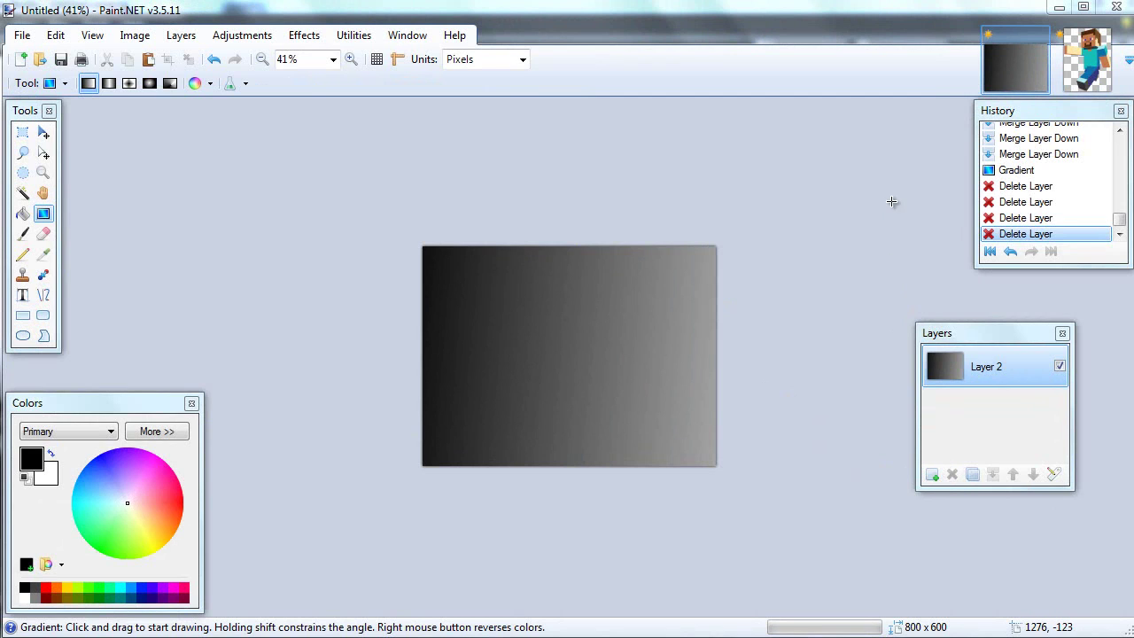
Copy the whole Steve.png picture and return to the Untitled gradient image
{"action": "left_click", "coordinate": [1088, 60]}
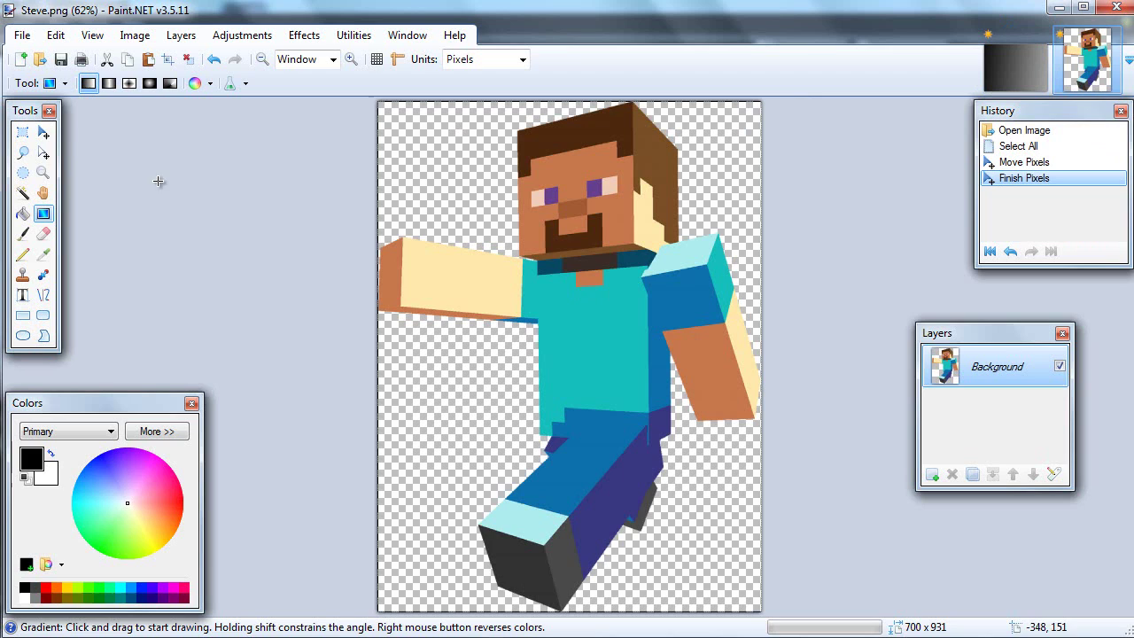
{"action": "left_click", "coordinate": [46, 133]}
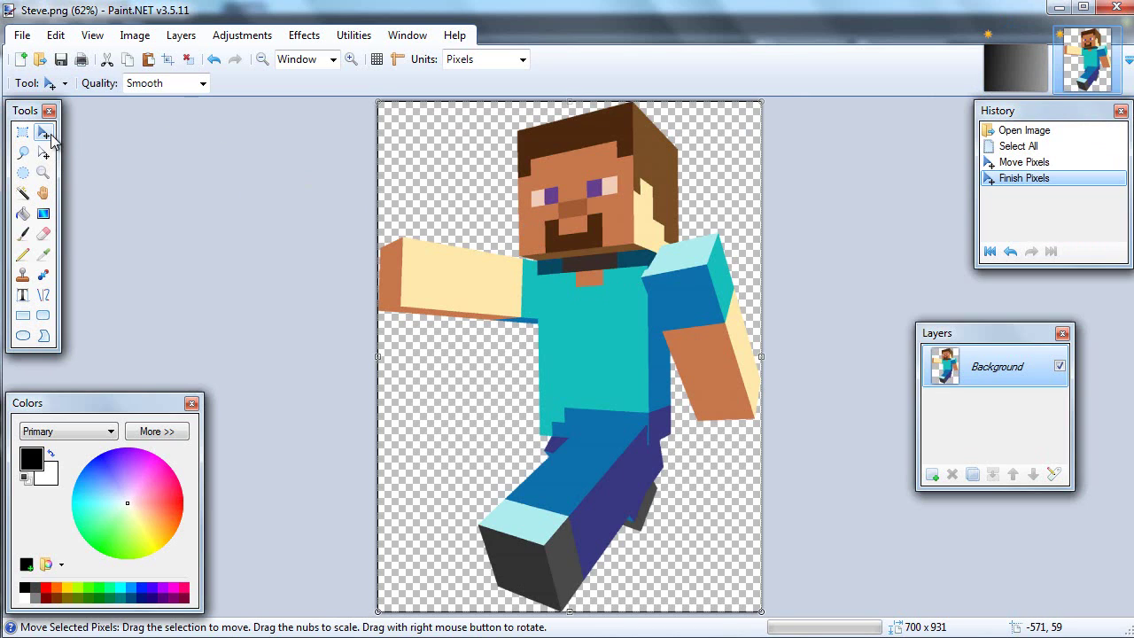
{"action": "left_click", "coordinate": [607, 291]}
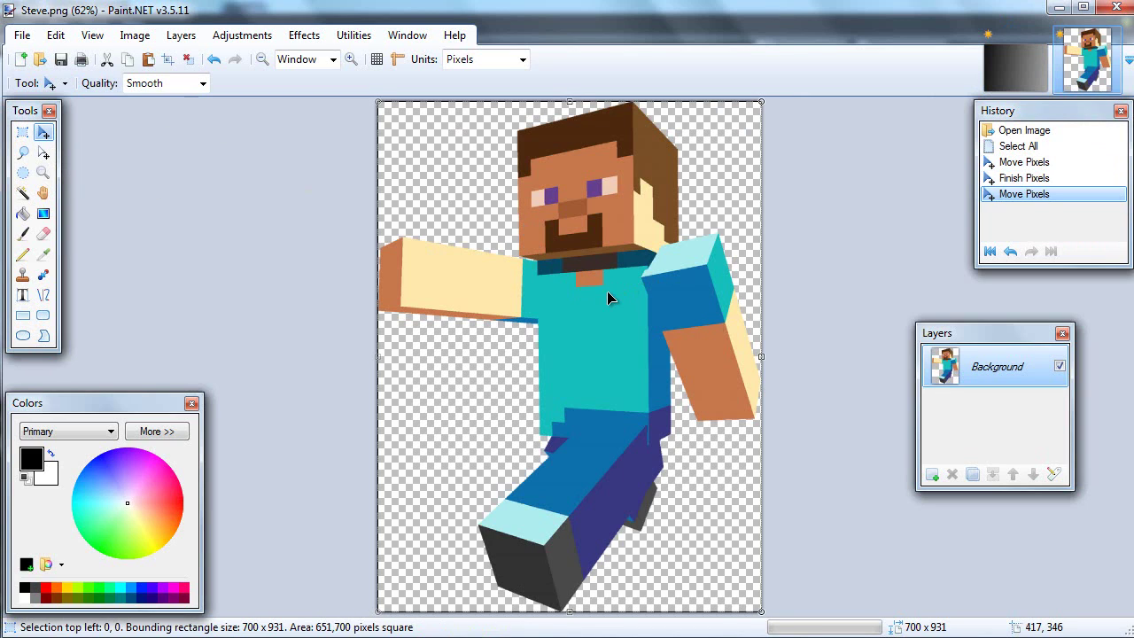
{"action": "left_click", "coordinate": [1013, 38]}
Add three empty layers and paste Steve, keeping the canvas size
{"action": "left_click", "coordinate": [932, 474]}
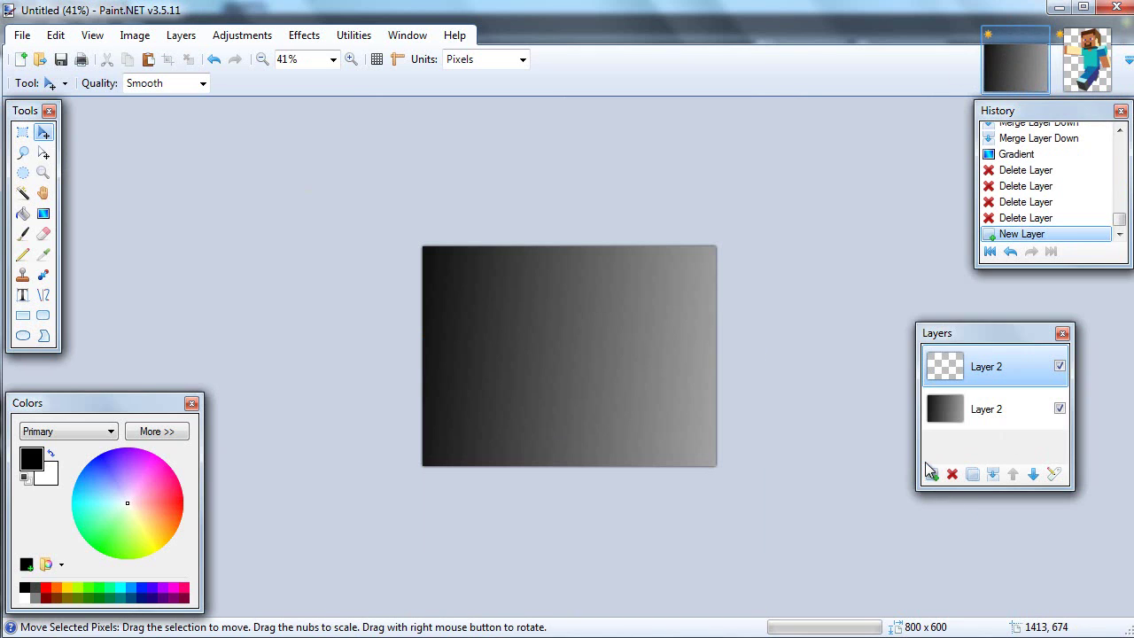
{"action": "left_click", "coordinate": [931, 474]}
{"action": "left_click", "coordinate": [931, 474]}
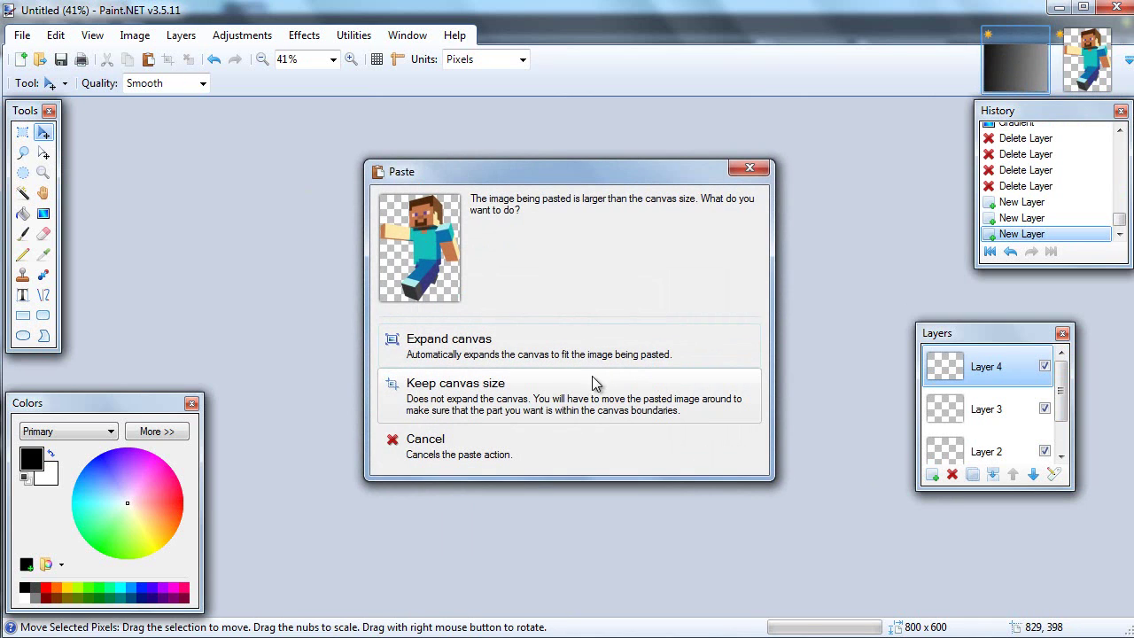
{"action": "left_click", "coordinate": [591, 392]}
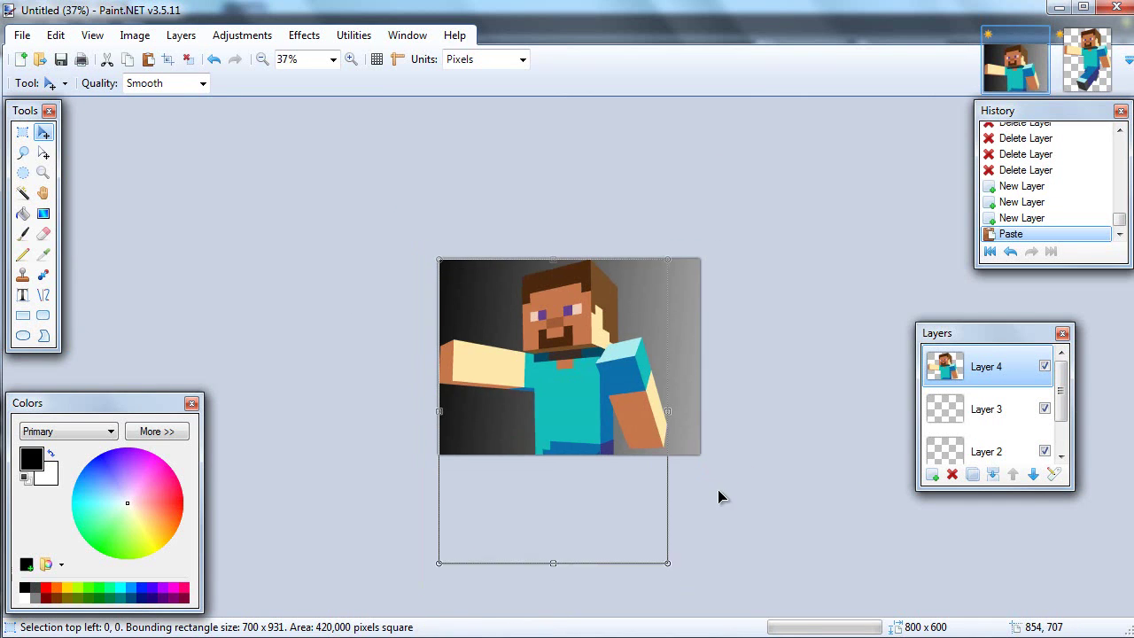
Shrink the pasted Steve, centre him on the canvas and deselect
{"action": "left_click_drag", "start_coordinate": [455, 273], "coordinate": [557, 384]}
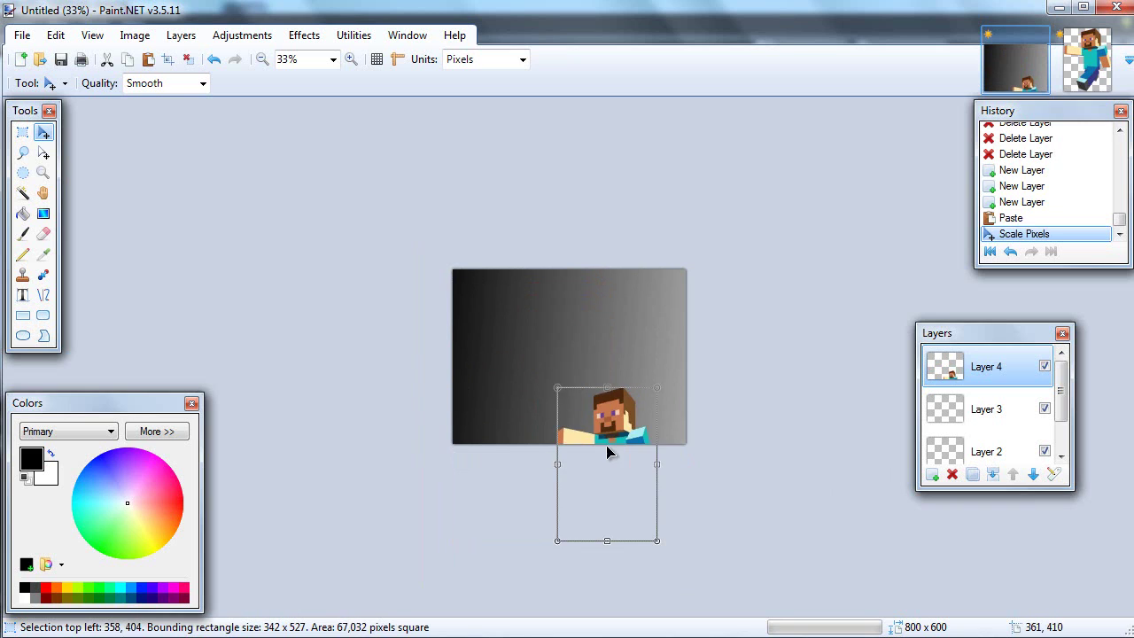
{"action": "left_click_drag", "start_coordinate": [608, 451], "coordinate": [573, 363]}
{"action": "left_click_drag", "start_coordinate": [628, 304], "coordinate": [599, 338]}
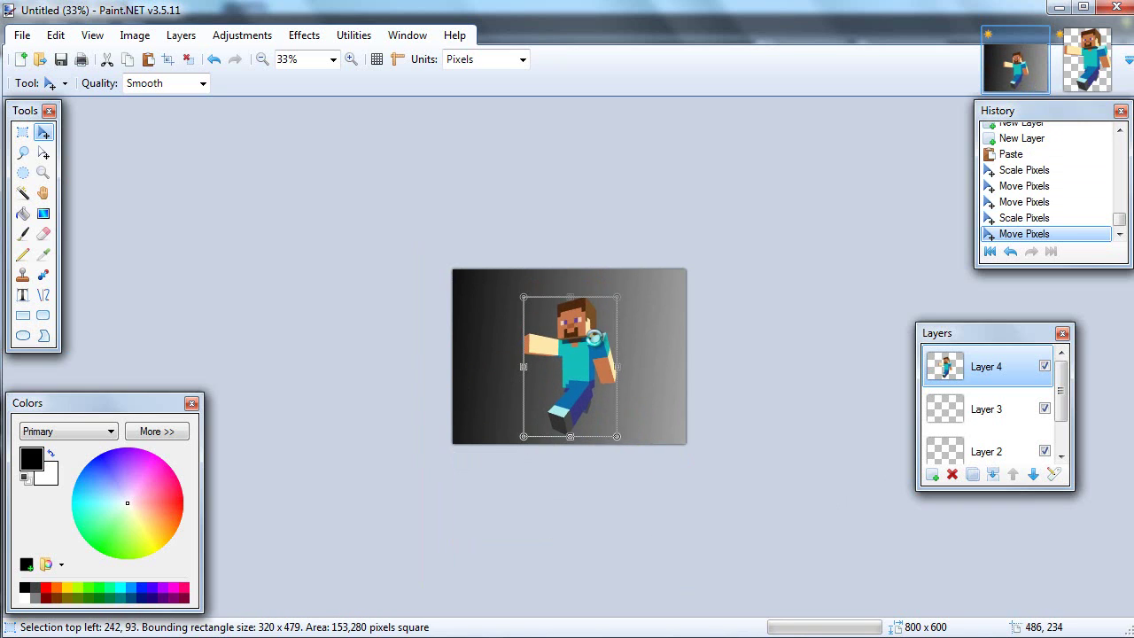
{"action": "key", "text": "ctrl+d"}
{"action": "scroll", "coordinate": [664, 385], "scroll_direction": "up", "scroll_amount": 2}
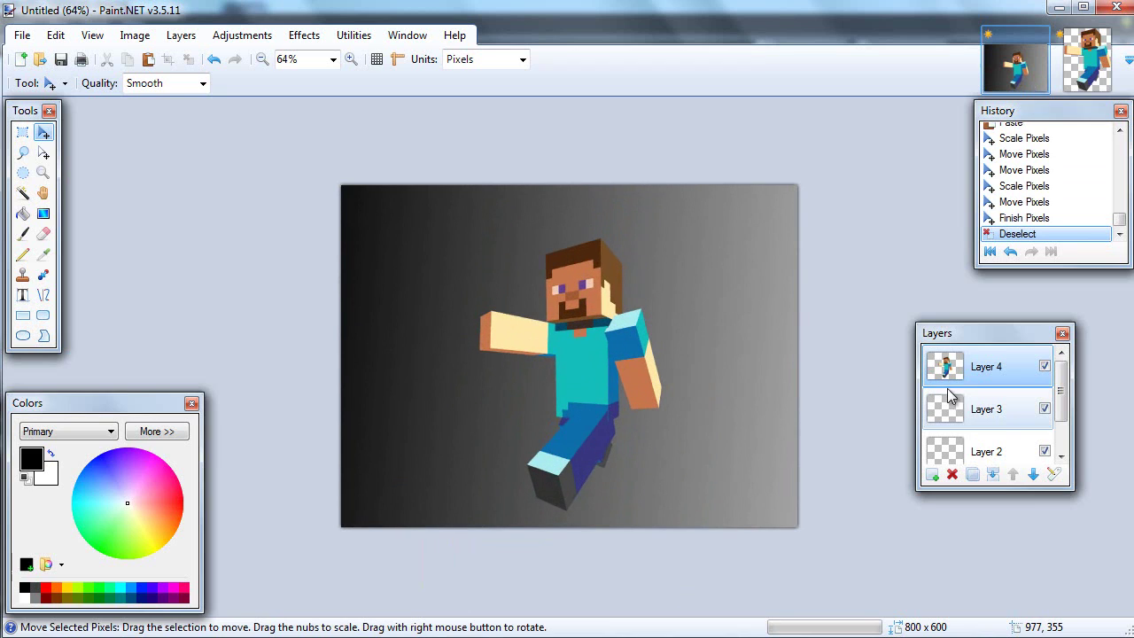
Duplicate the Steve layer and select only the Steve figure using Magic Wand and Rectangle Select
{"action": "left_click", "coordinate": [971, 476]}
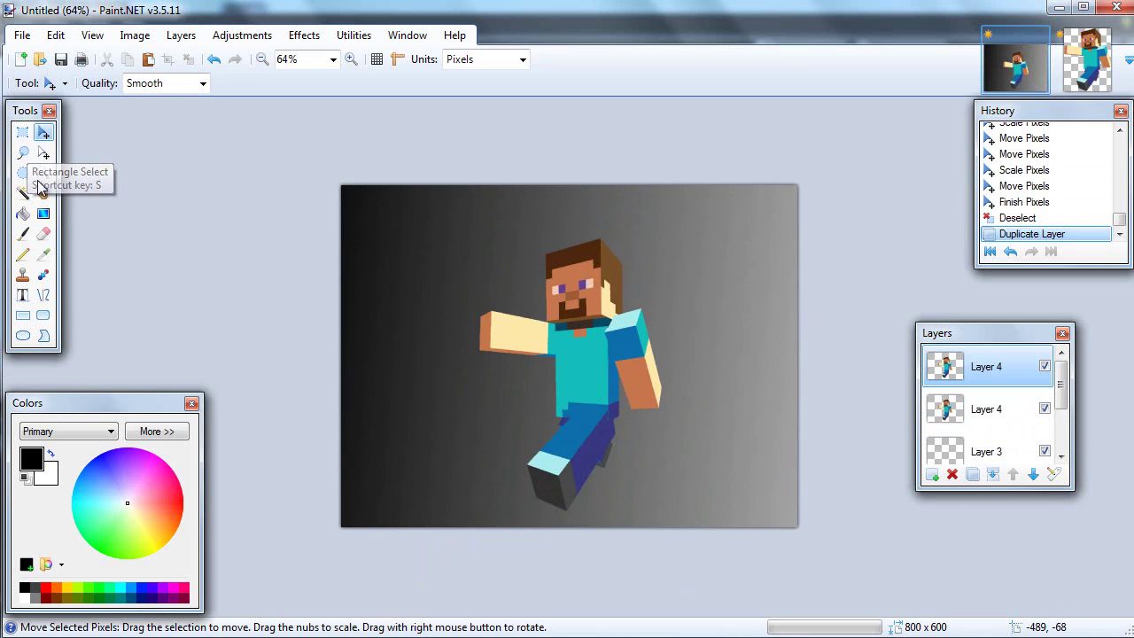
{"action": "left_click", "coordinate": [24, 197]}
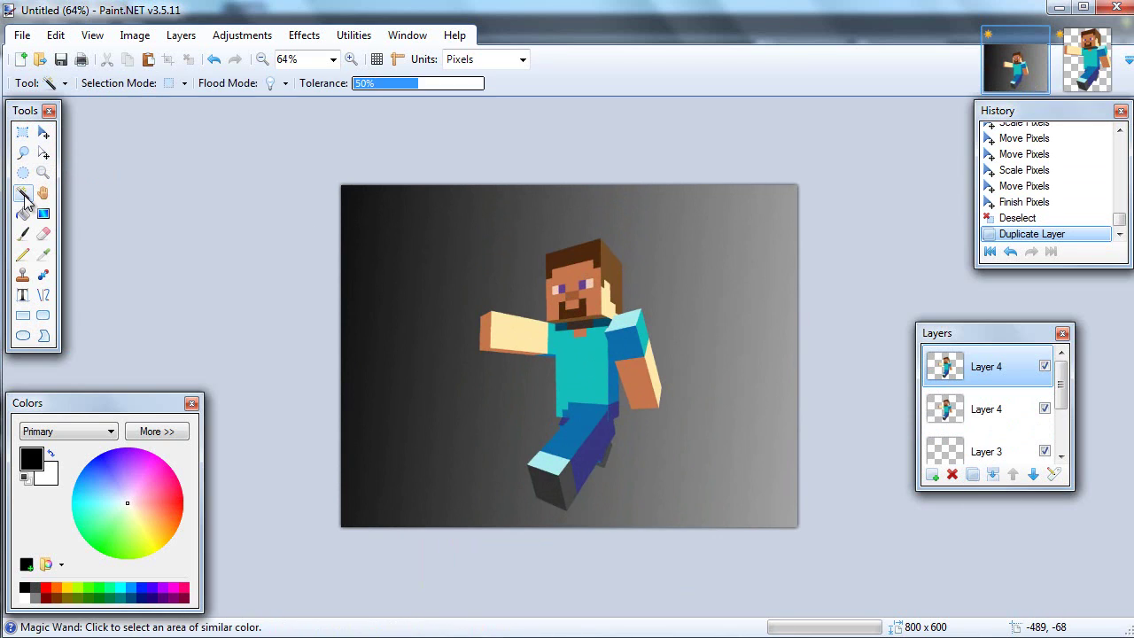
{"action": "left_click", "coordinate": [383, 254]}
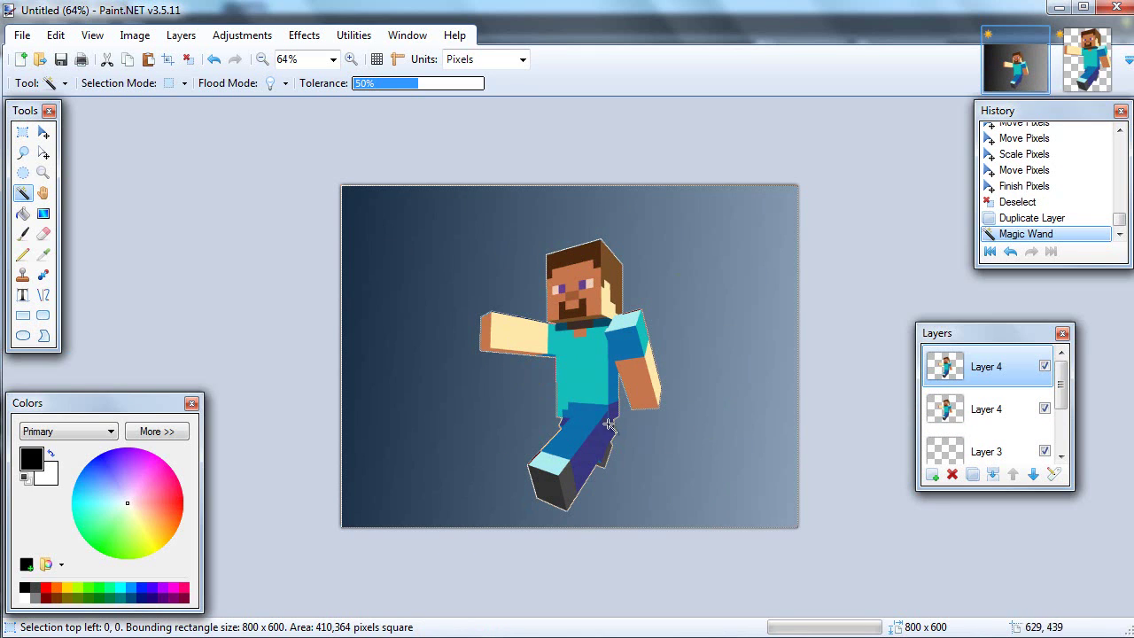
{"action": "left_click", "coordinate": [22, 133]}
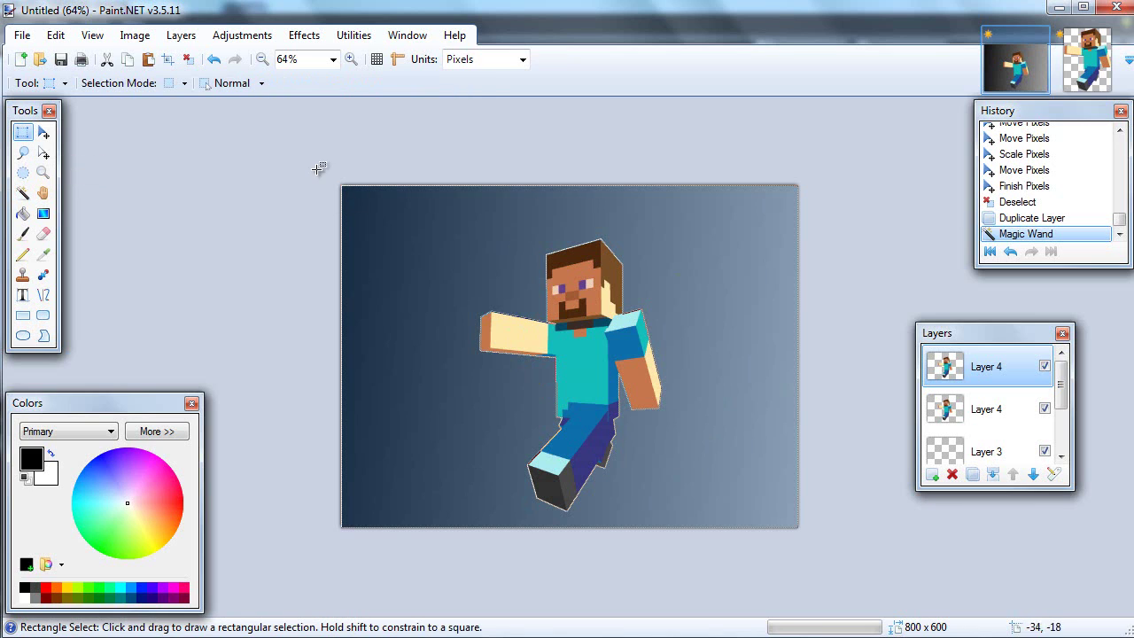
{"action": "left_click_drag", "start_coordinate": [327, 174], "coordinate": [797, 528]}
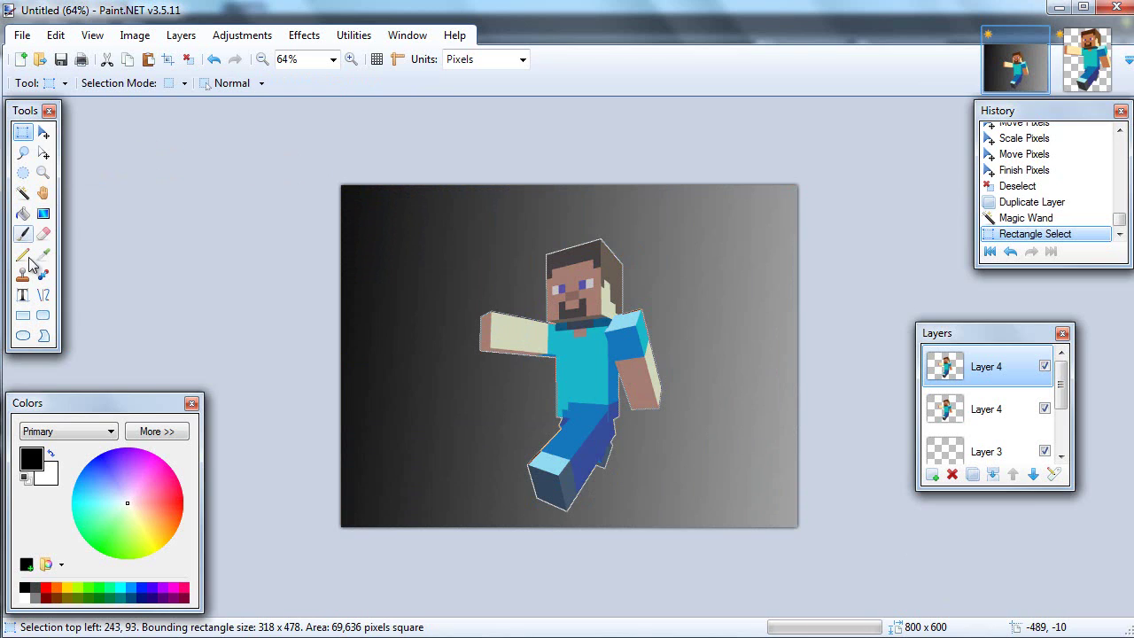
Paint over the top Steve copy with thick white 90-width lines, then deselect
{"action": "left_click", "coordinate": [43, 295]}
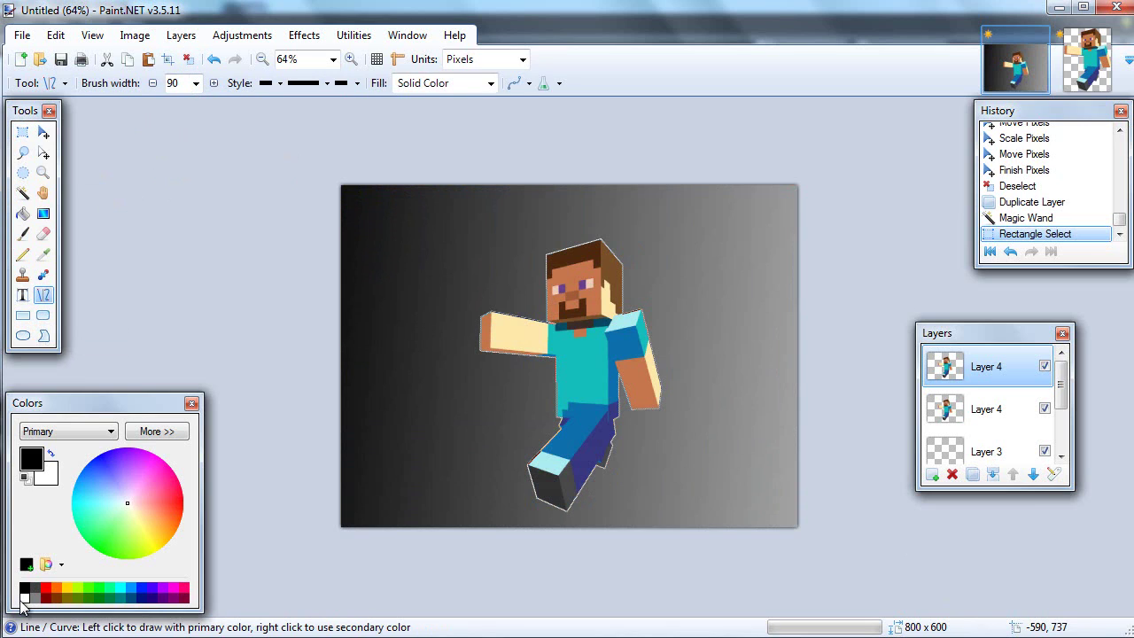
{"action": "left_click", "coordinate": [24, 599]}
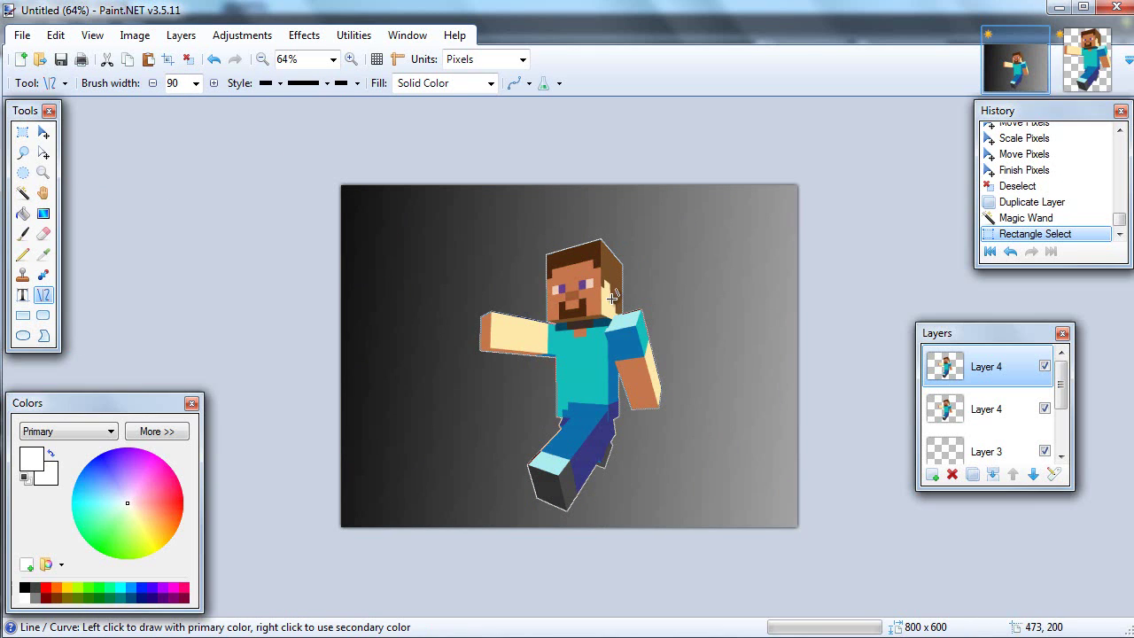
{"action": "mouse_move", "coordinate": [560, 173]}
{"action": "left_mouse_down"}
{"action": "mouse_move", "coordinate": [557, 448]}
{"action": "mouse_move", "coordinate": [543, 518]}
{"action": "left_mouse_up"}
{"action": "key", "text": "Return"}
{"action": "left_click_drag", "start_coordinate": [589, 226], "coordinate": [567, 544]}
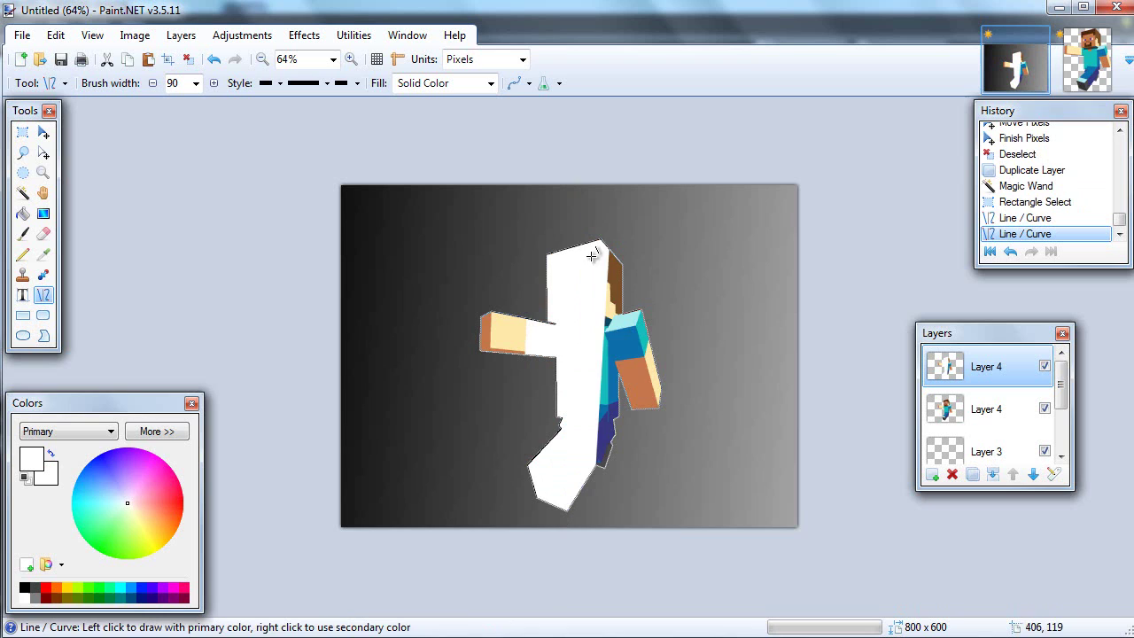
{"action": "left_click_drag", "start_coordinate": [597, 253], "coordinate": [615, 511]}
{"action": "left_click_drag", "start_coordinate": [617, 289], "coordinate": [671, 431]}
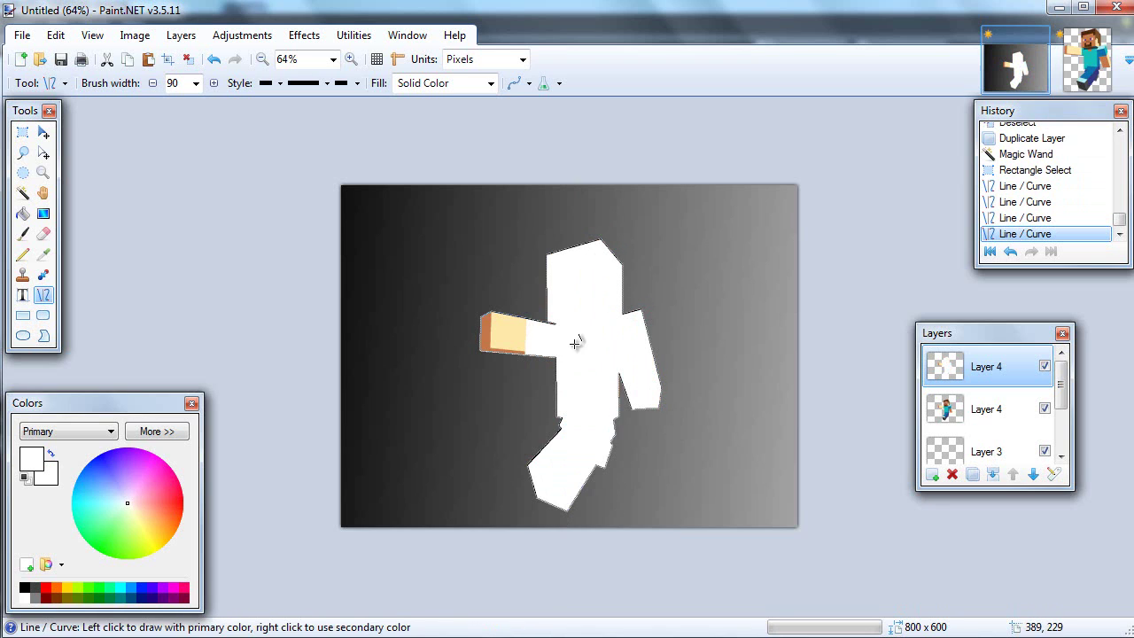
{"action": "left_click_drag", "start_coordinate": [572, 347], "coordinate": [364, 334]}
{"action": "left_click_drag", "start_coordinate": [552, 364], "coordinate": [474, 294]}
{"action": "key", "text": "Return"}
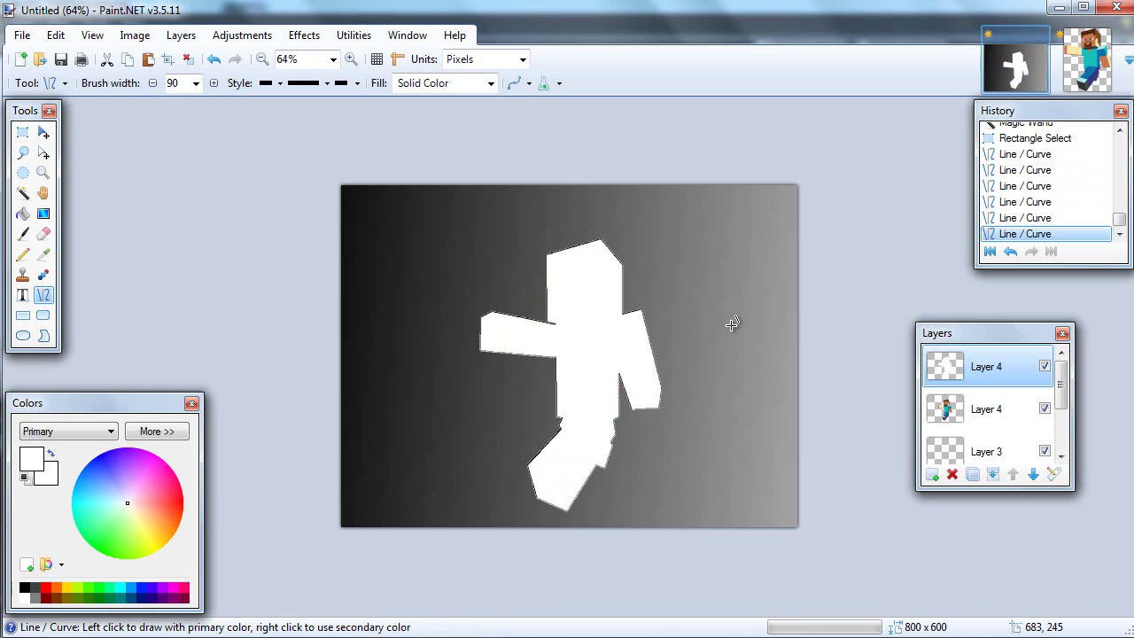
{"action": "key", "text": "ctrl+d"}
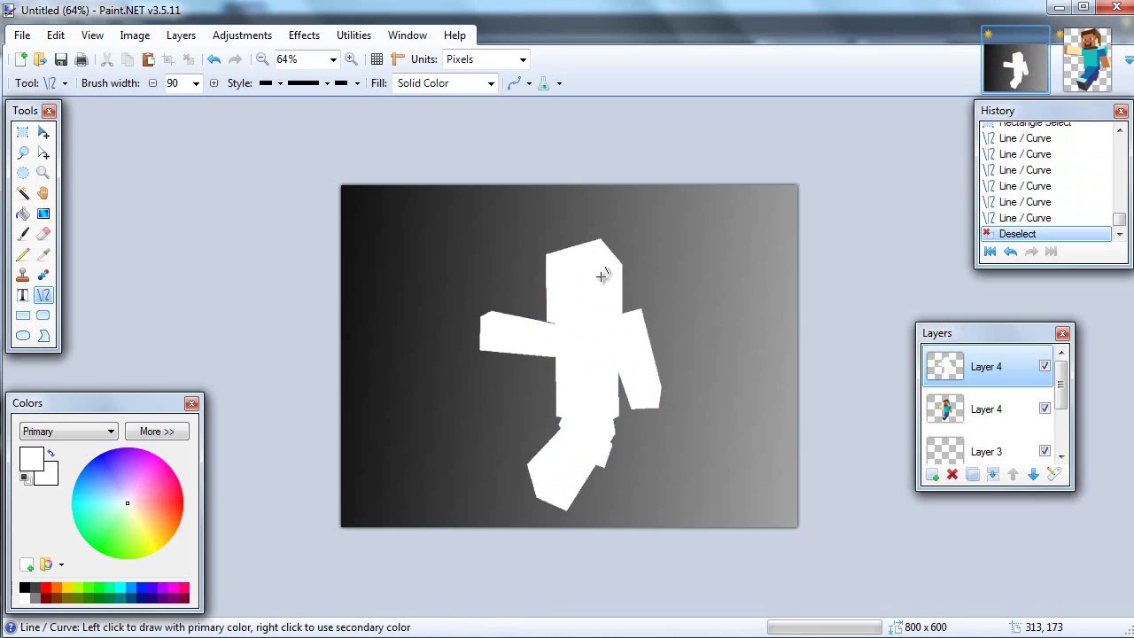
Move the white silhouette below Steve and apply a radius-12 Gaussian Blur
{"action": "left_click", "coordinate": [1033, 473]}
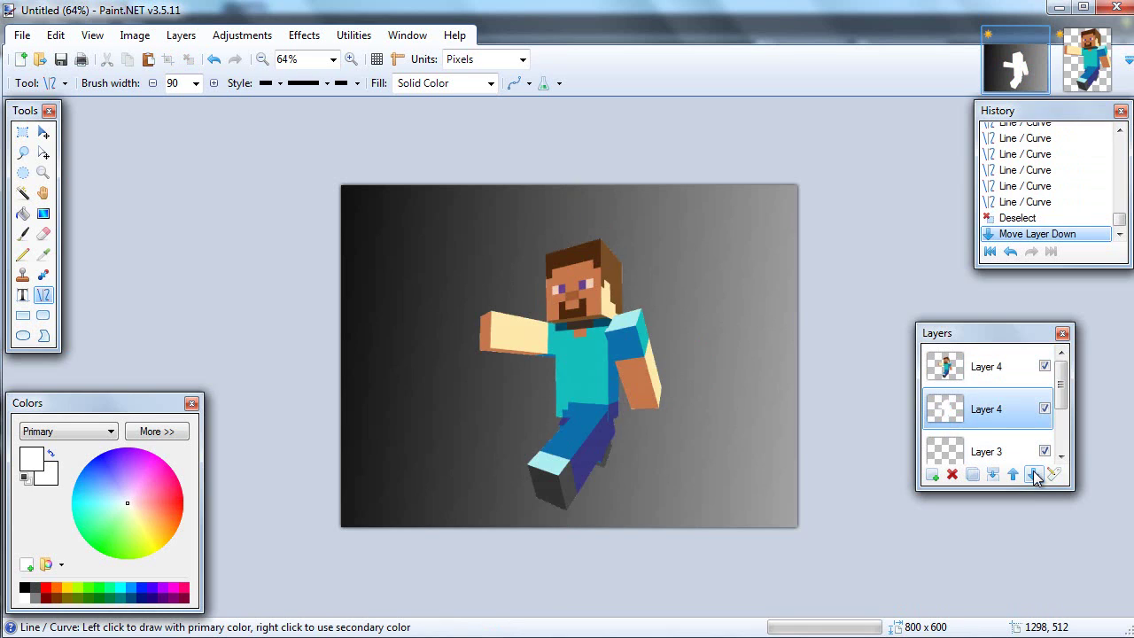
{"action": "left_click", "coordinate": [302, 38]}
{"action": "mouse_move", "coordinate": [321, 104]}
{"action": "left_click", "coordinate": [542, 119]}
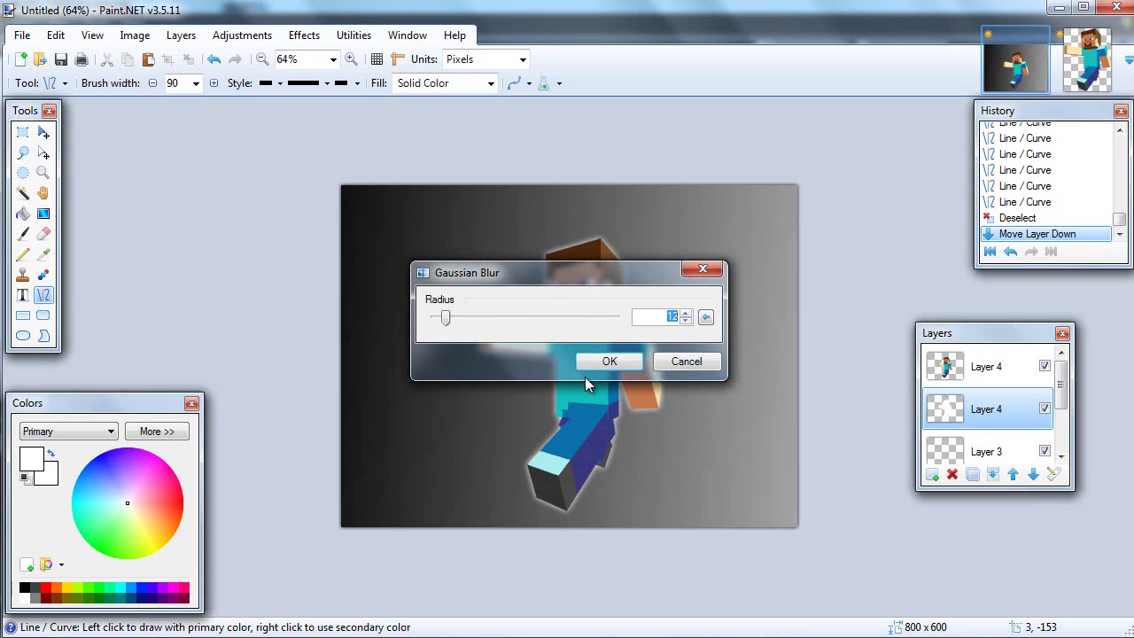
{"action": "left_click", "coordinate": [621, 363]}
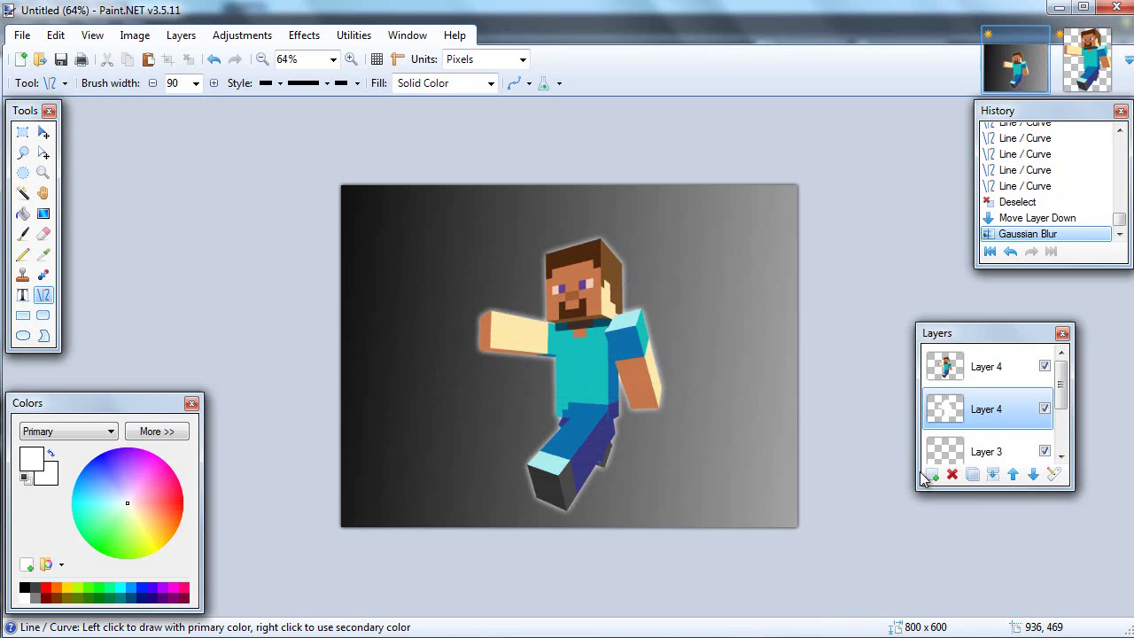
Duplicate the blurred outline layer nine times to intensify the glow
{"action": "left_click", "coordinate": [975, 476]}
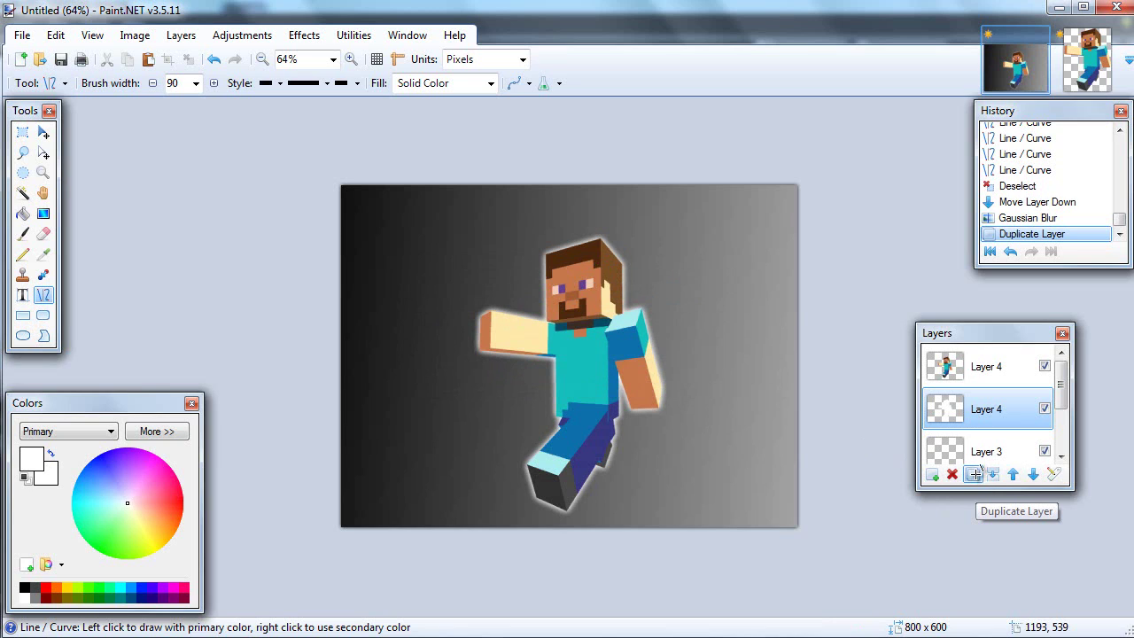
{"action": "left_click", "coordinate": [975, 476]}
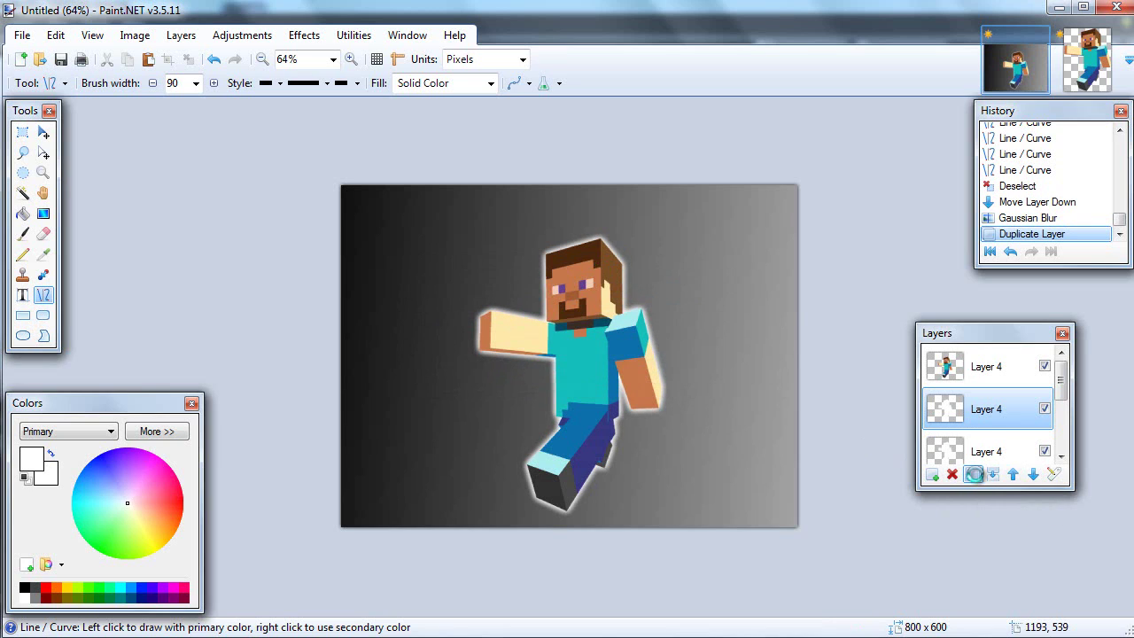
{"action": "left_click", "coordinate": [974, 476]}
{"action": "left_click", "coordinate": [975, 475]}
{"action": "left_click", "coordinate": [975, 475]}
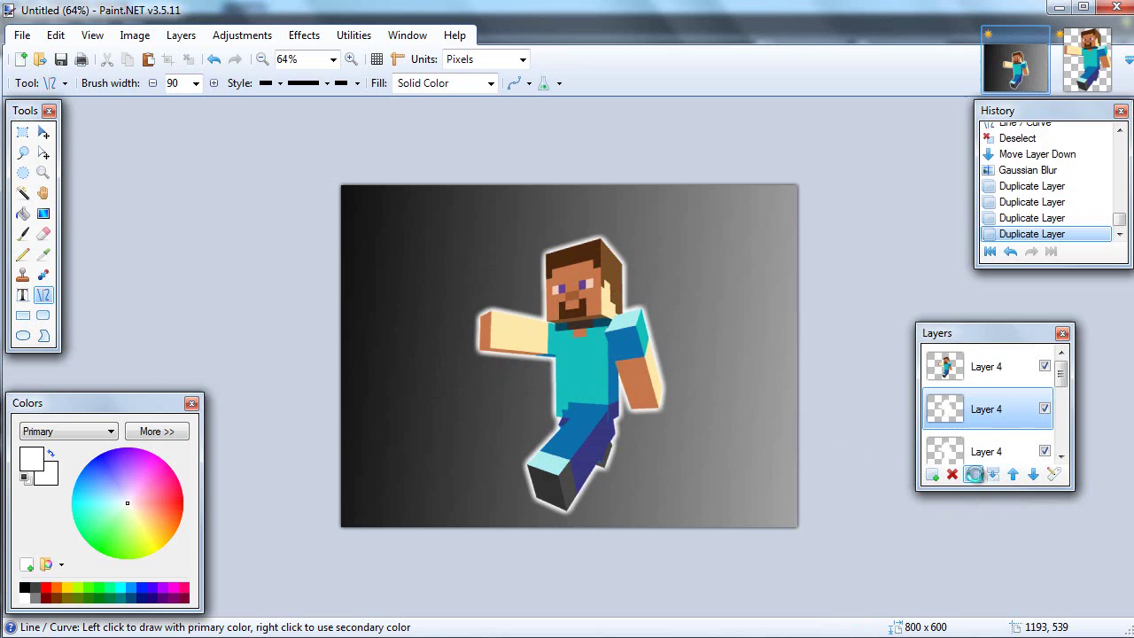
{"action": "left_click", "coordinate": [974, 474]}
{"action": "left_click", "coordinate": [975, 475]}
{"action": "left_click", "coordinate": [975, 475]}
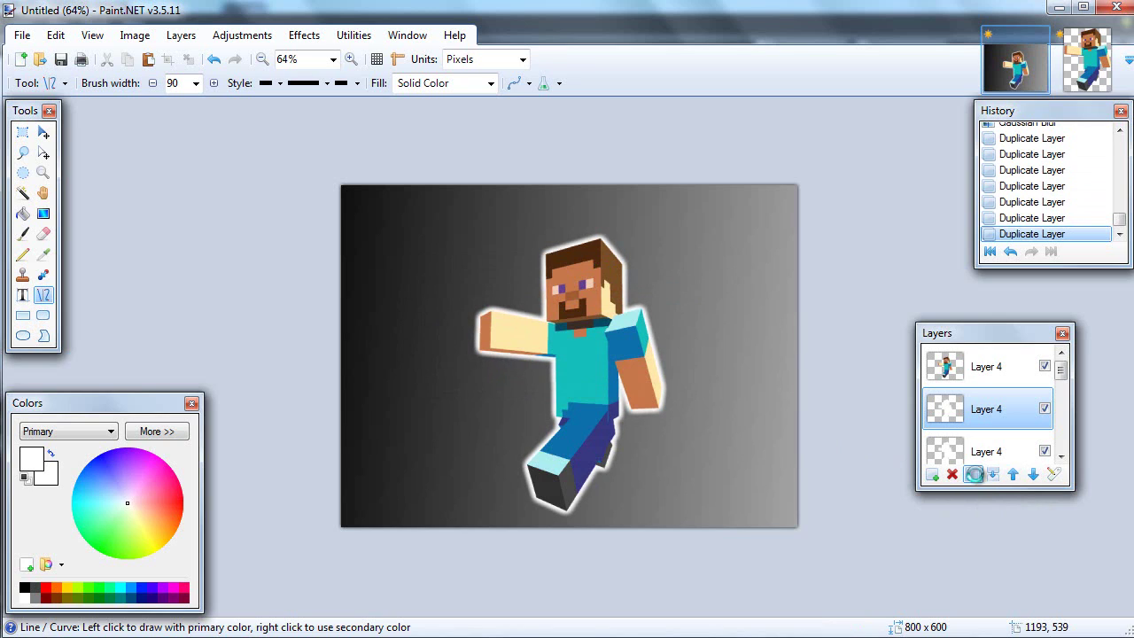
{"action": "left_click", "coordinate": [974, 475]}
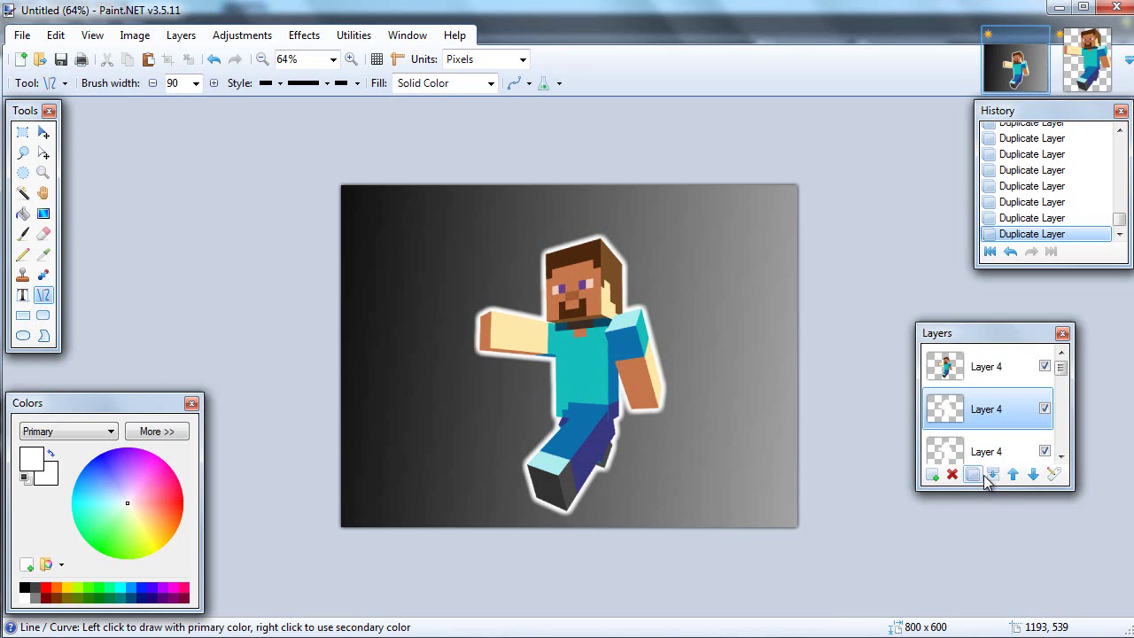
Merge all the outline copies down into a single Layer 3
{"action": "left_click", "coordinate": [993, 475]}
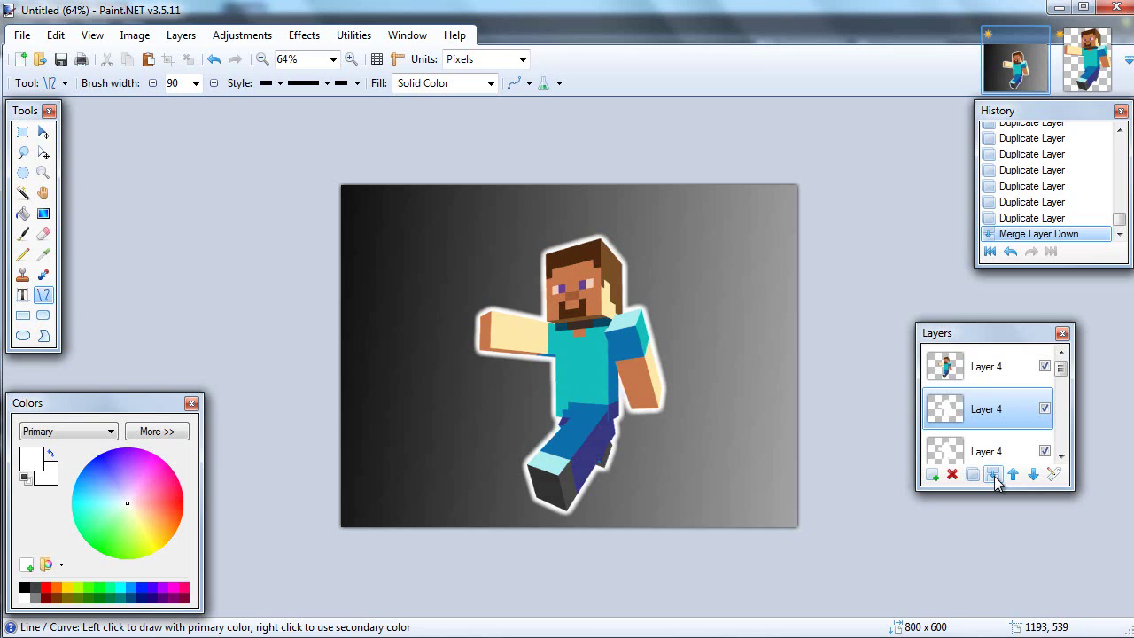
{"action": "left_click", "coordinate": [994, 476]}
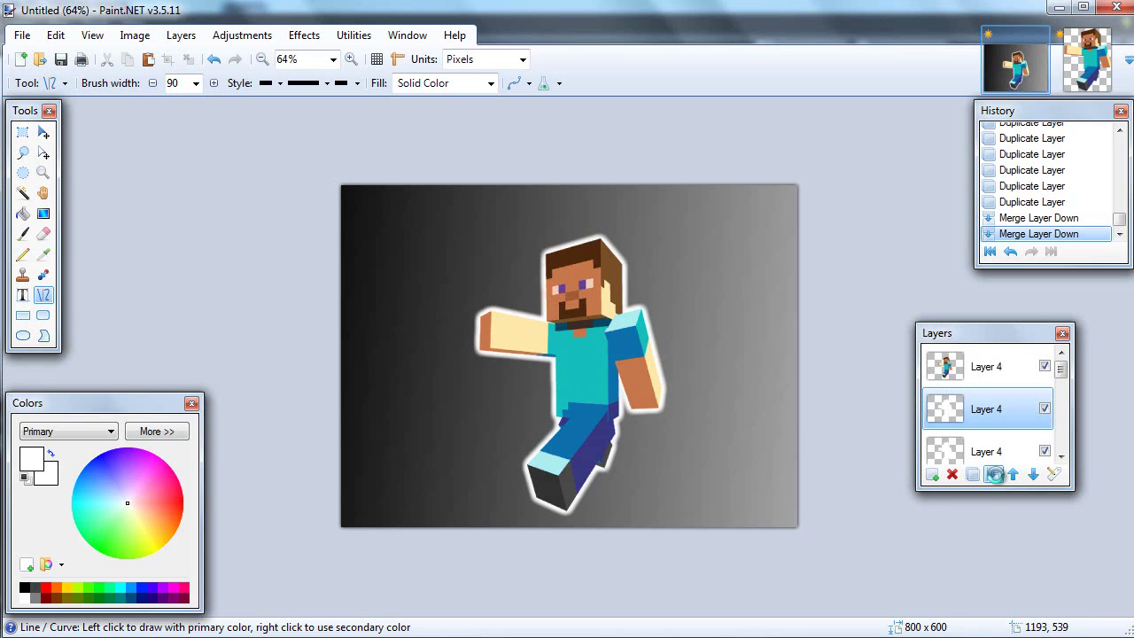
{"action": "left_click", "coordinate": [994, 476]}
{"action": "left_click", "coordinate": [995, 477]}
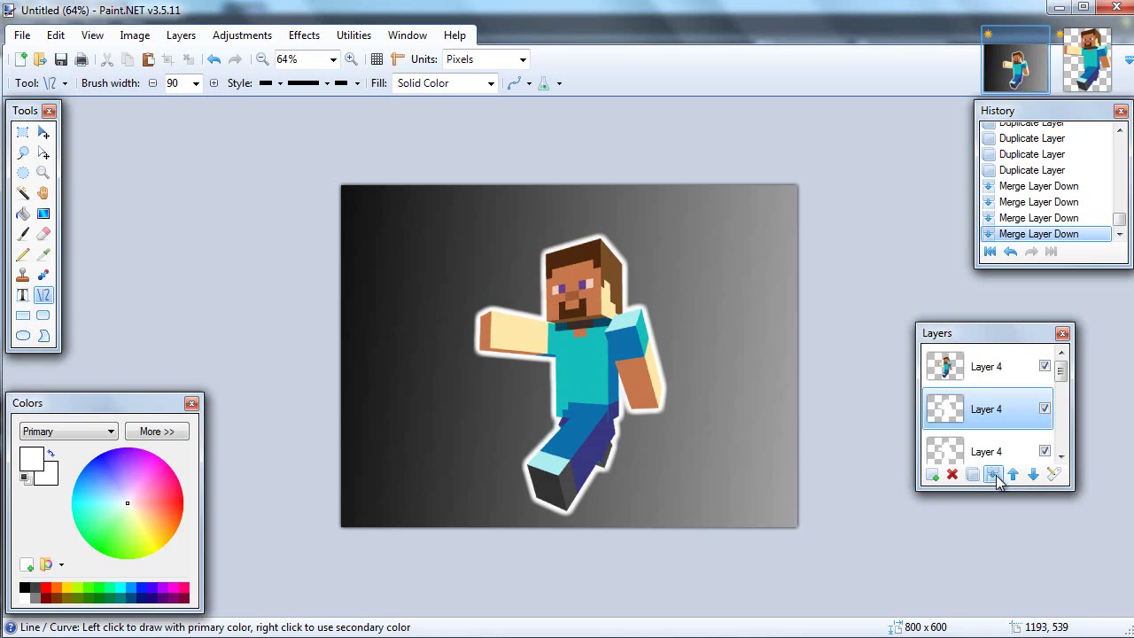
{"action": "left_click", "coordinate": [995, 477]}
{"action": "left_click", "coordinate": [995, 477]}
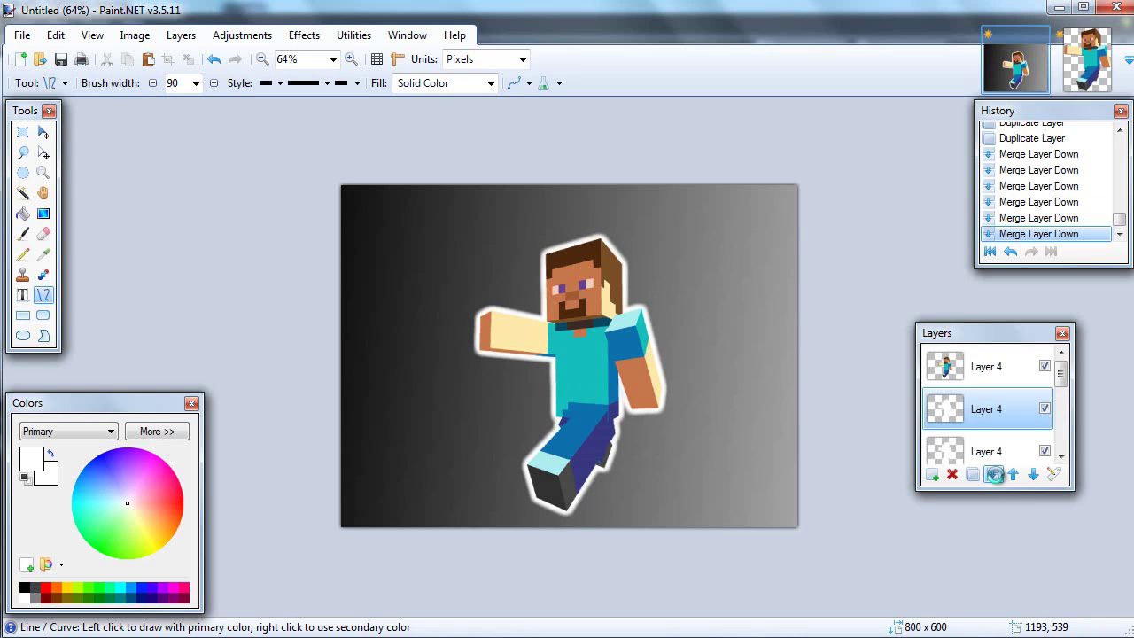
{"action": "left_click", "coordinate": [995, 477]}
{"action": "left_click", "coordinate": [995, 476]}
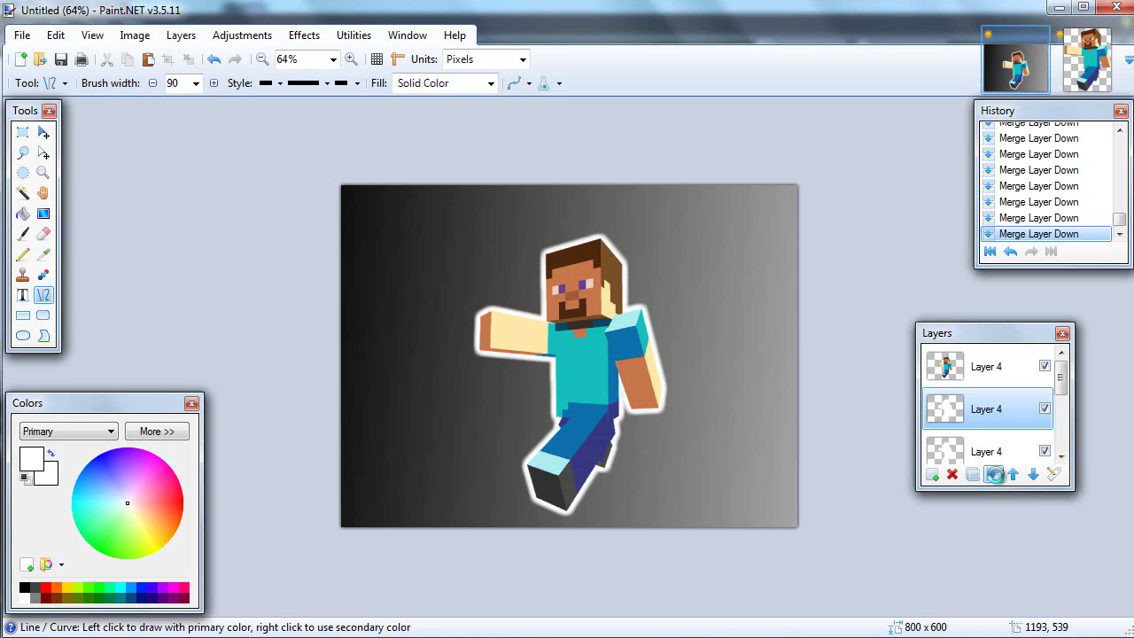
{"action": "left_click", "coordinate": [995, 477]}
{"action": "left_click", "coordinate": [995, 476]}
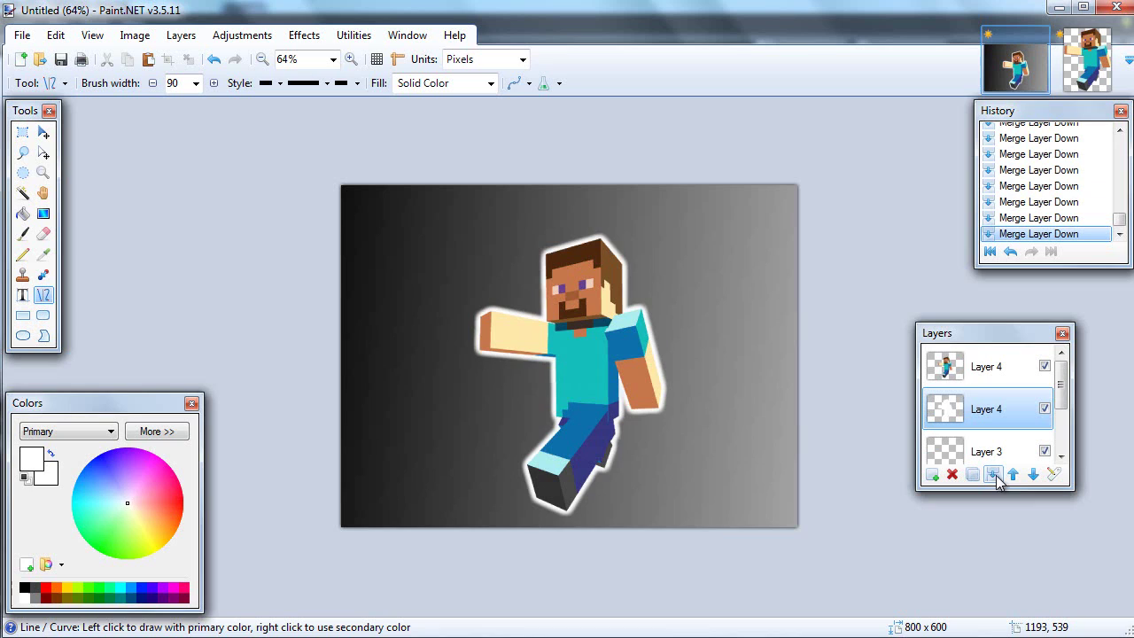
{"action": "left_click", "coordinate": [995, 477]}
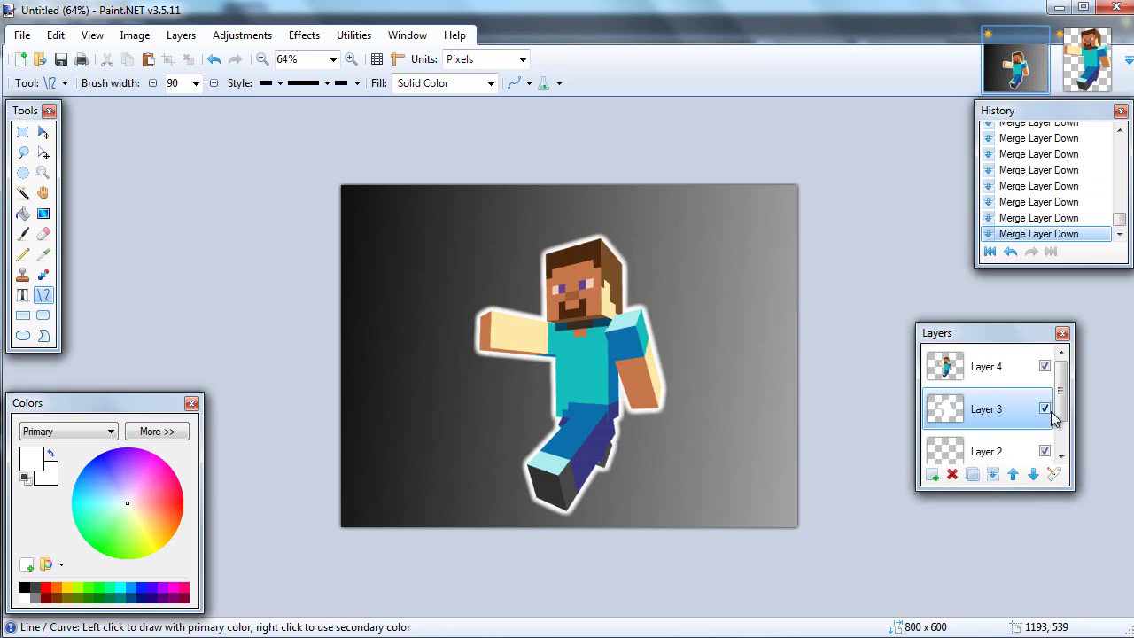
Hide the outline Layer 3 and the Steve layer, then select the top layer
{"action": "scroll", "coordinate": [1060, 423], "scroll_direction": "down", "scroll_amount": 2}
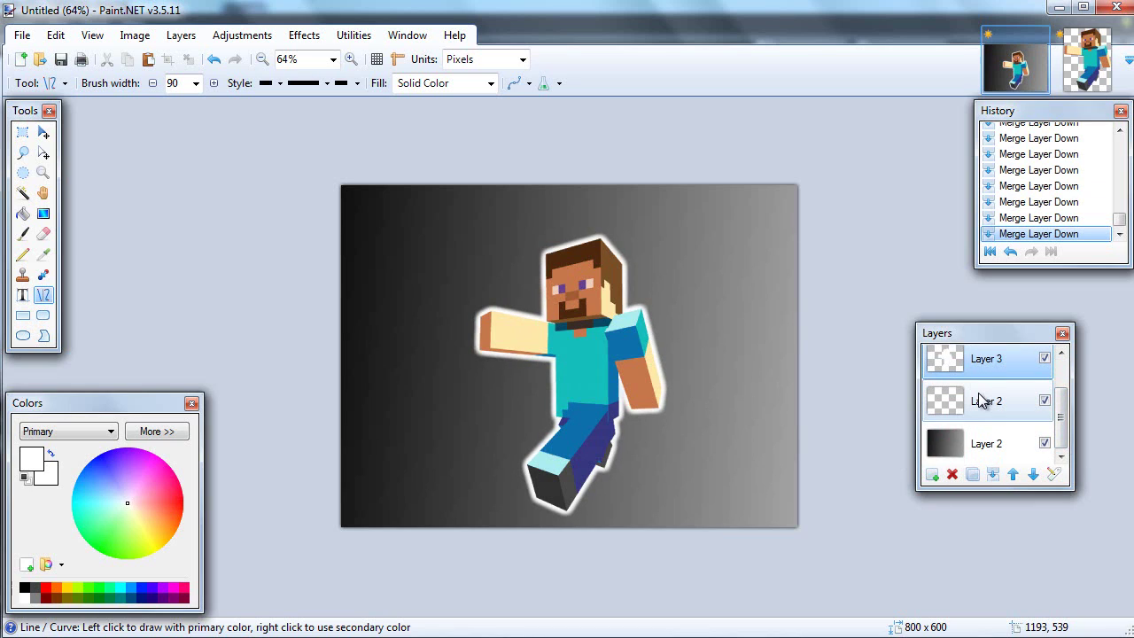
{"action": "scroll", "coordinate": [1045, 397], "scroll_direction": "up", "scroll_amount": 2}
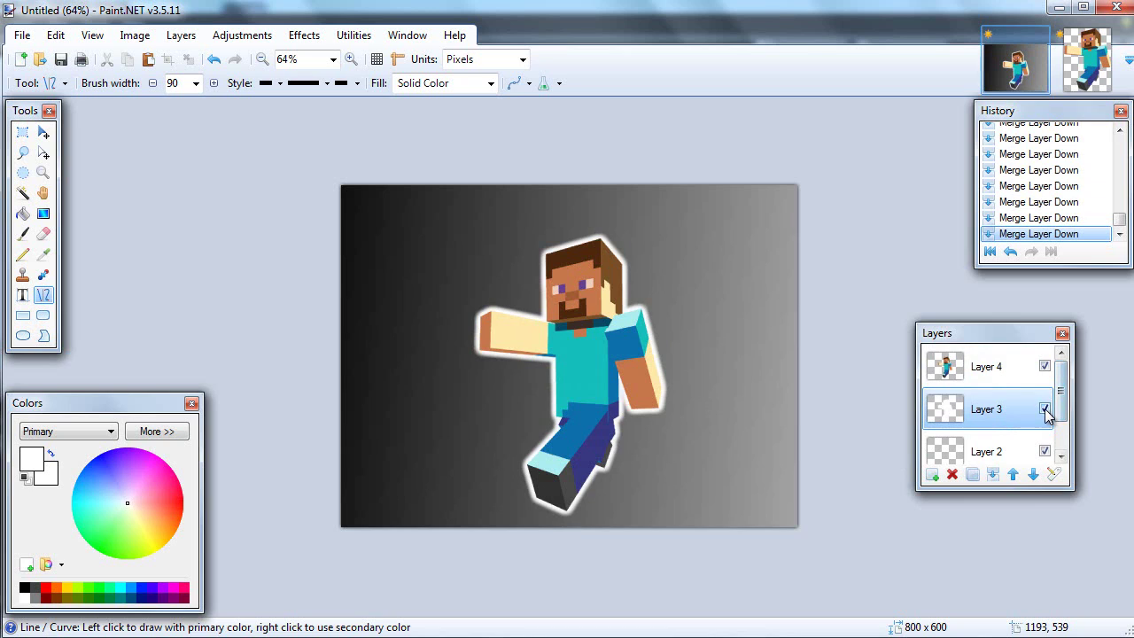
{"action": "left_click", "coordinate": [1045, 408]}
{"action": "left_click", "coordinate": [1010, 450]}
{"action": "left_click", "coordinate": [1045, 365]}
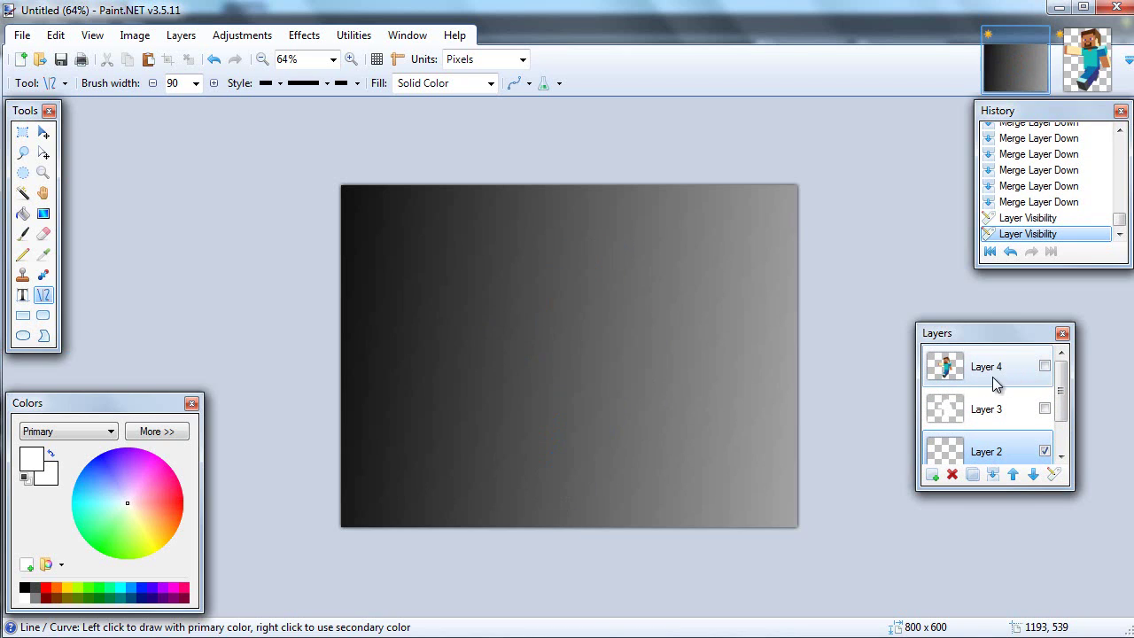
{"action": "left_click", "coordinate": [972, 366]}
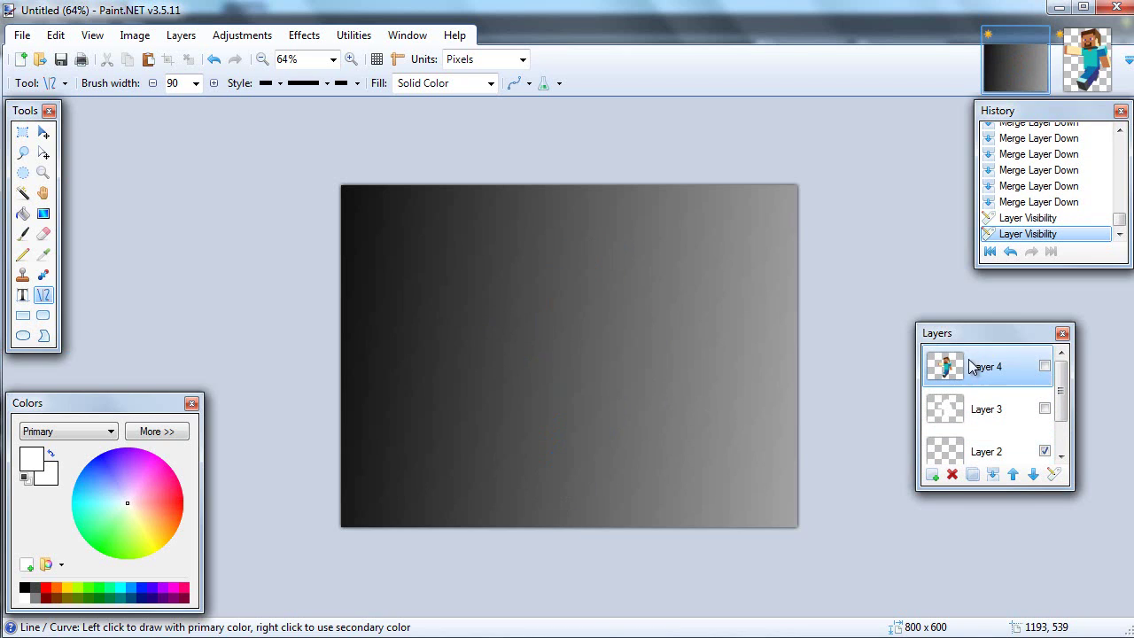
Add a new layer with black HELLO text in Impact 144 near the canvas top
{"action": "left_click", "coordinate": [933, 475]}
{"action": "left_click", "coordinate": [22, 295]}
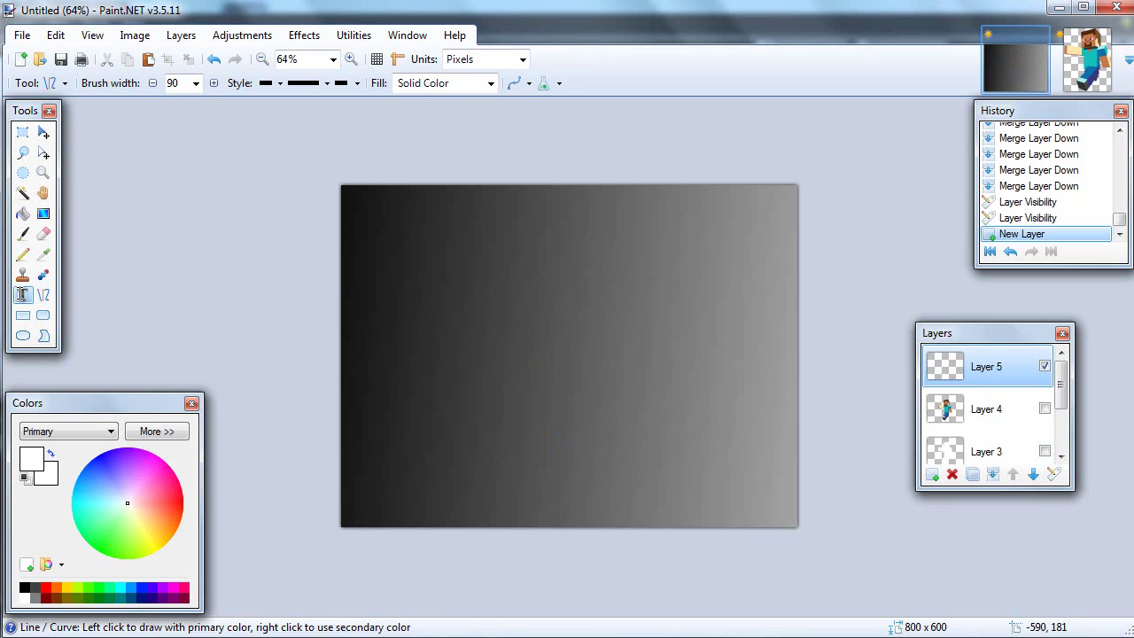
{"action": "left_click", "coordinate": [409, 260]}
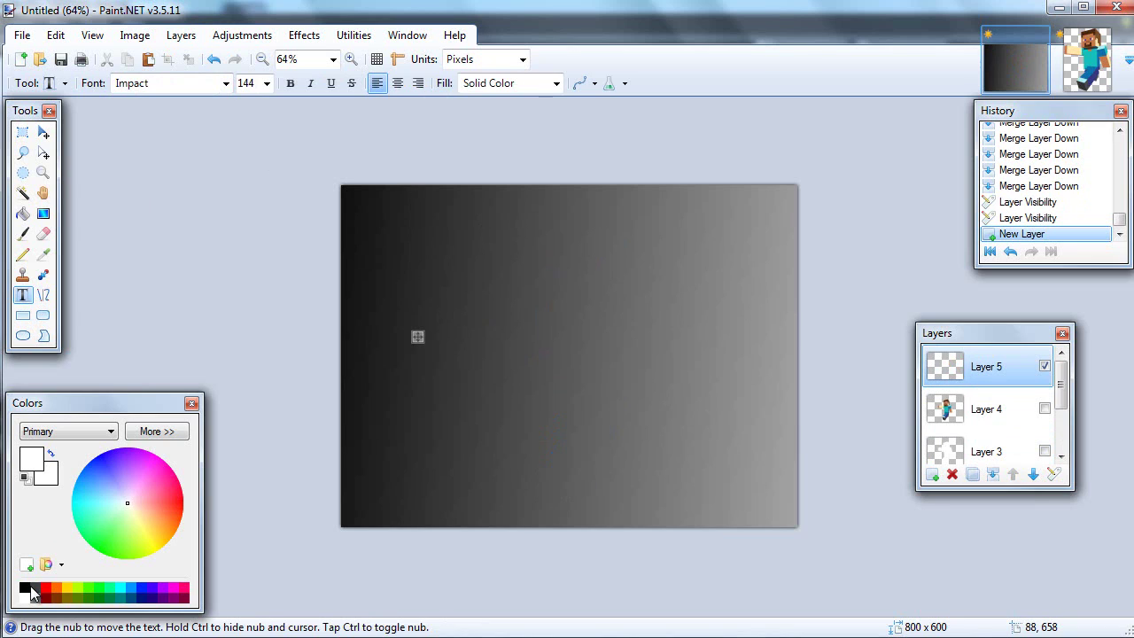
{"action": "left_click", "coordinate": [26, 587]}
{"action": "type", "text": "HELLO"}
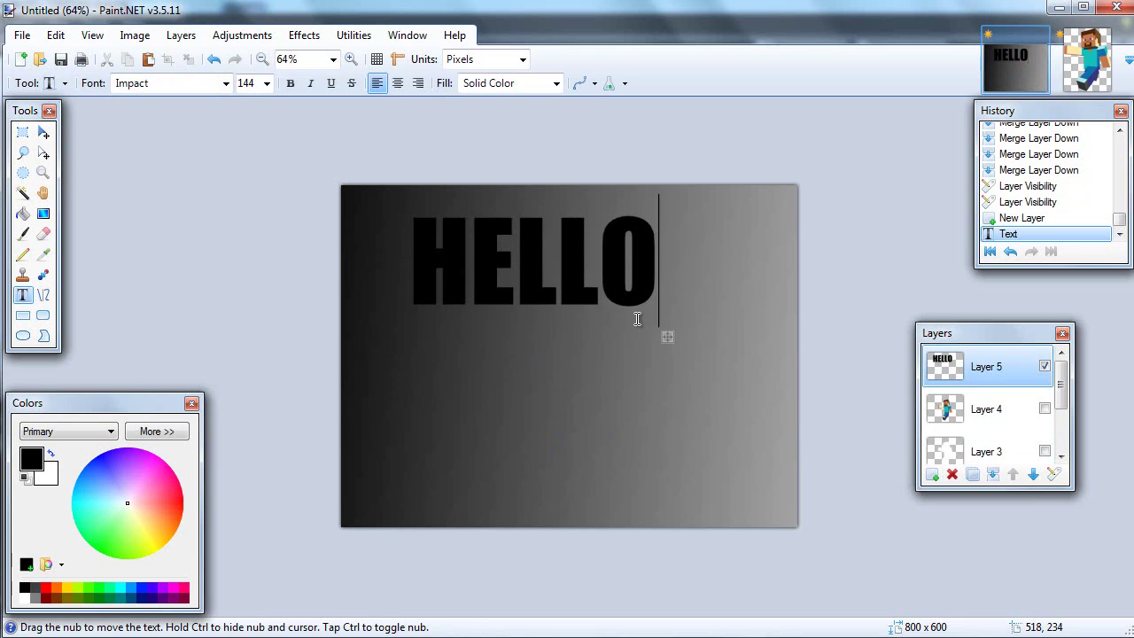
{"action": "left_click_drag", "start_coordinate": [667, 336], "coordinate": [719, 340]}
{"action": "scroll", "coordinate": [727, 349], "scroll_direction": "down", "scroll_amount": 4}
{"action": "scroll", "coordinate": [732, 349], "scroll_direction": "down", "scroll_amount": 3}
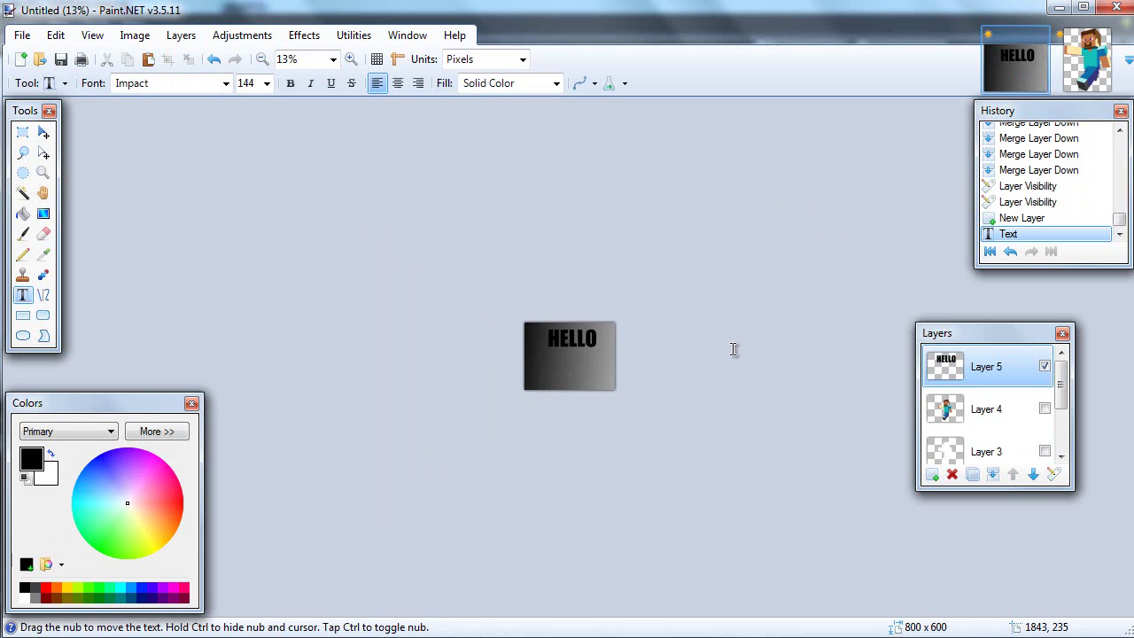
{"action": "scroll", "coordinate": [732, 349], "scroll_direction": "up", "scroll_amount": 4}
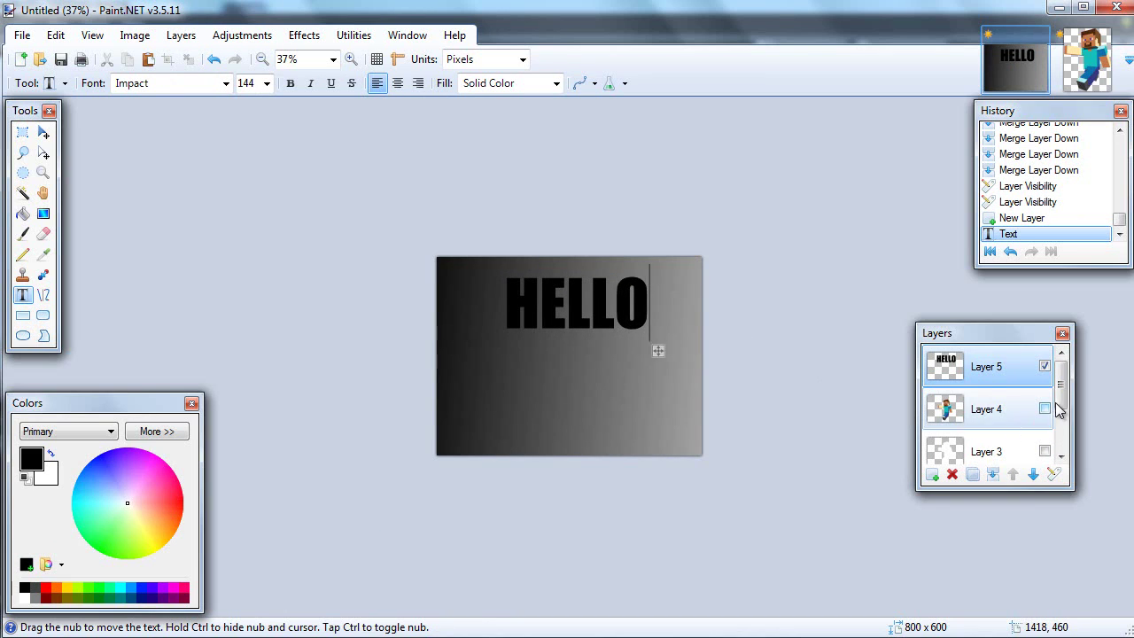
{"action": "scroll", "coordinate": [1061, 410], "scroll_direction": "down", "scroll_amount": 2}
{"action": "scroll", "coordinate": [1061, 409], "scroll_direction": "up", "scroll_amount": 2}
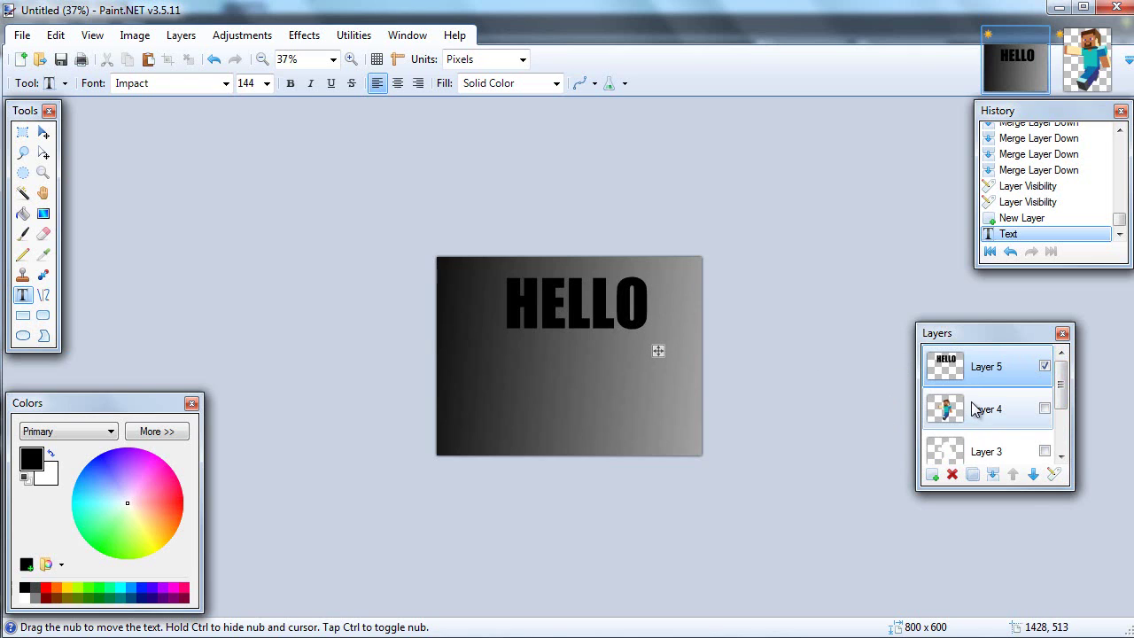
Duplicate the HELLO layer and fill the copy's letters white with Paint Bucket
{"action": "left_click", "coordinate": [973, 475]}
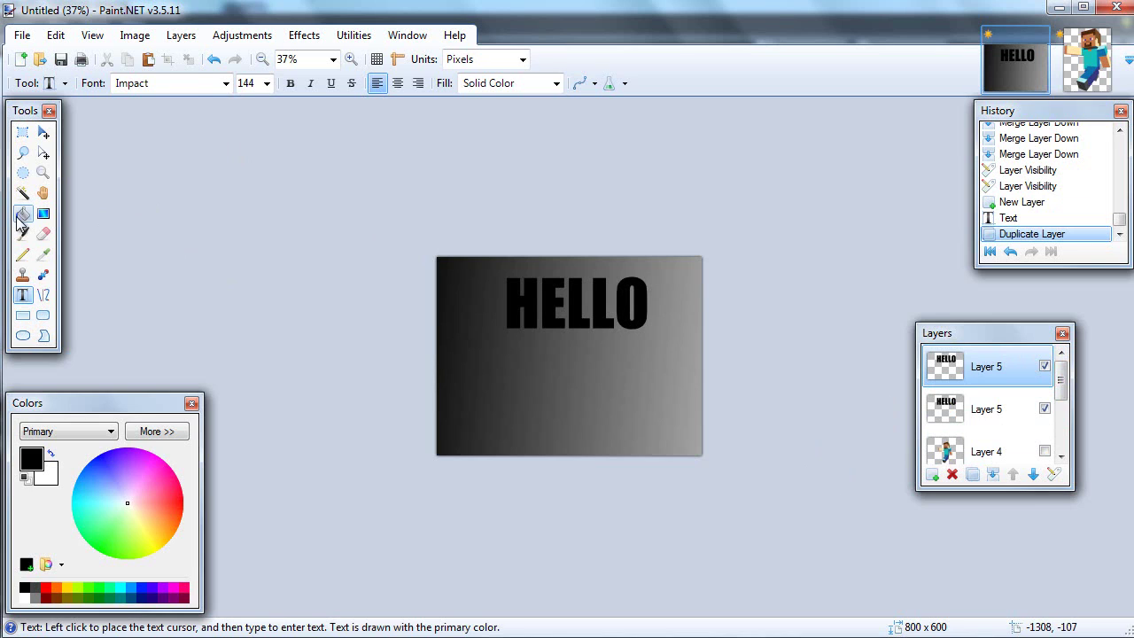
{"action": "left_click", "coordinate": [23, 215]}
{"action": "left_click", "coordinate": [25, 599]}
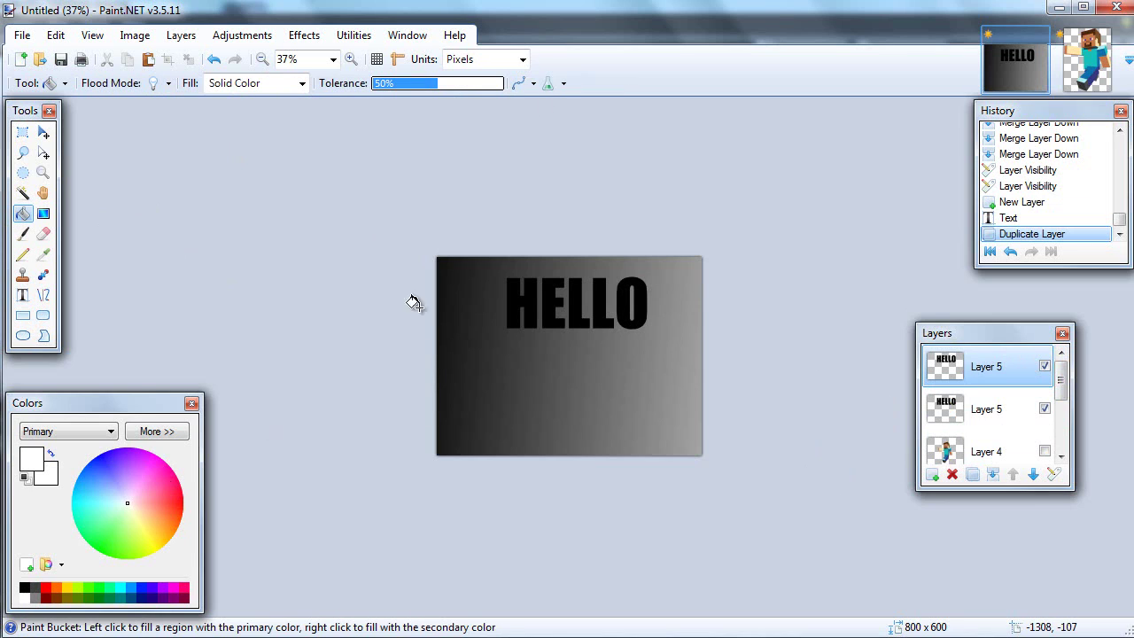
{"action": "left_click", "coordinate": [536, 302]}
{"action": "left_click", "coordinate": [567, 290]}
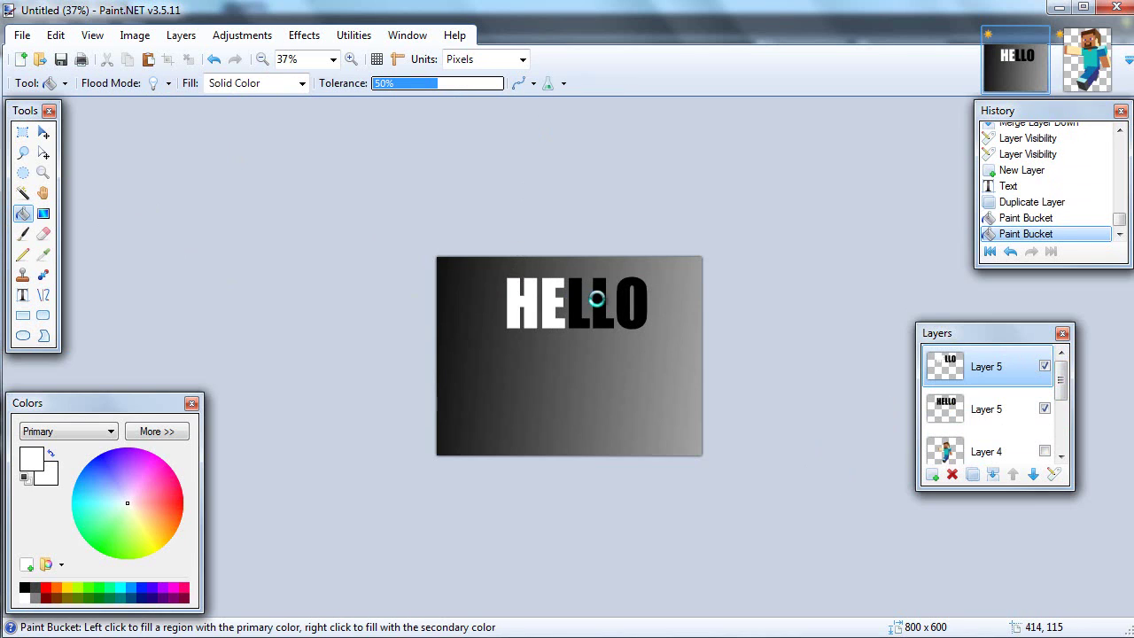
{"action": "left_click", "coordinate": [585, 301]}
{"action": "left_click", "coordinate": [605, 299]}
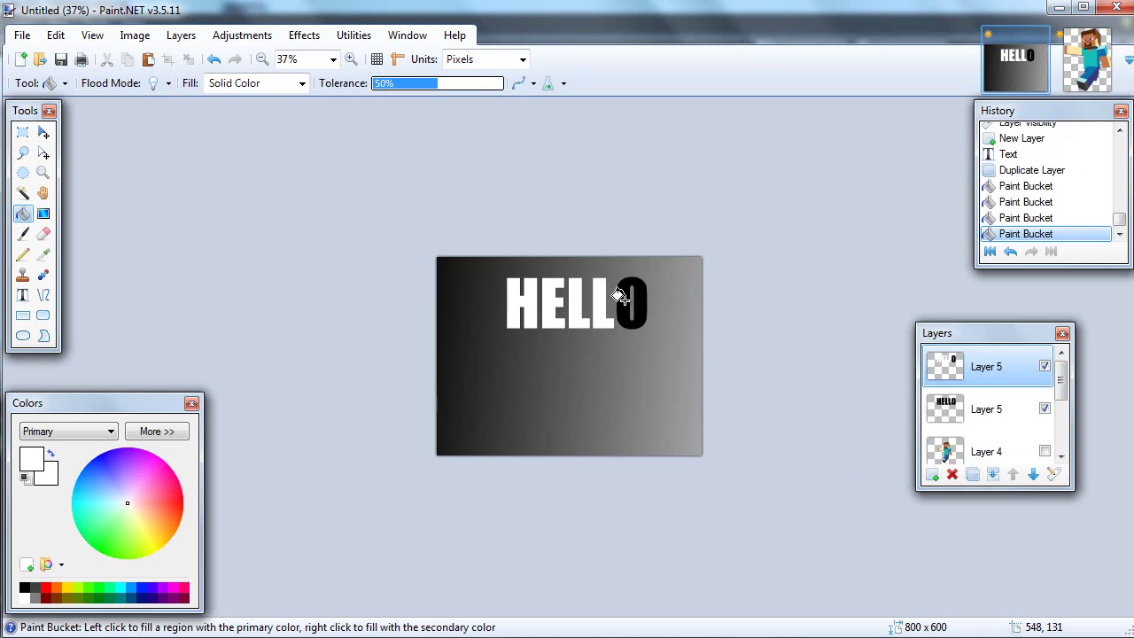
Move the white HELLO beneath the black text and apply Gaussian Blur
{"action": "left_click", "coordinate": [1033, 475]}
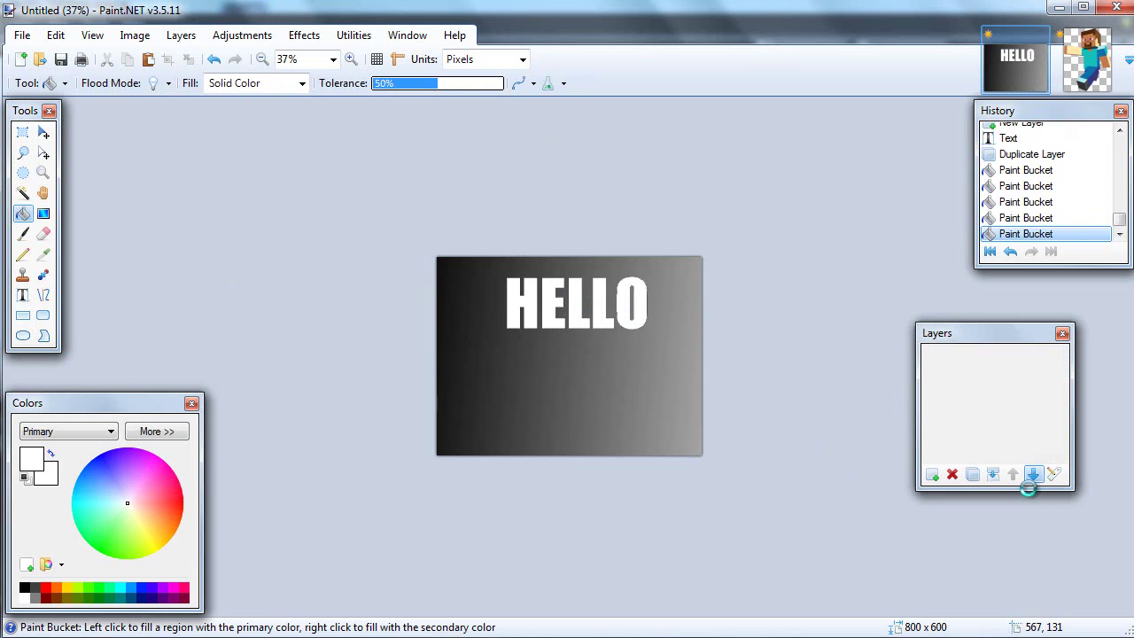
{"action": "left_click", "coordinate": [304, 36]}
{"action": "mouse_move", "coordinate": [422, 110]}
{"action": "left_click", "coordinate": [512, 125]}
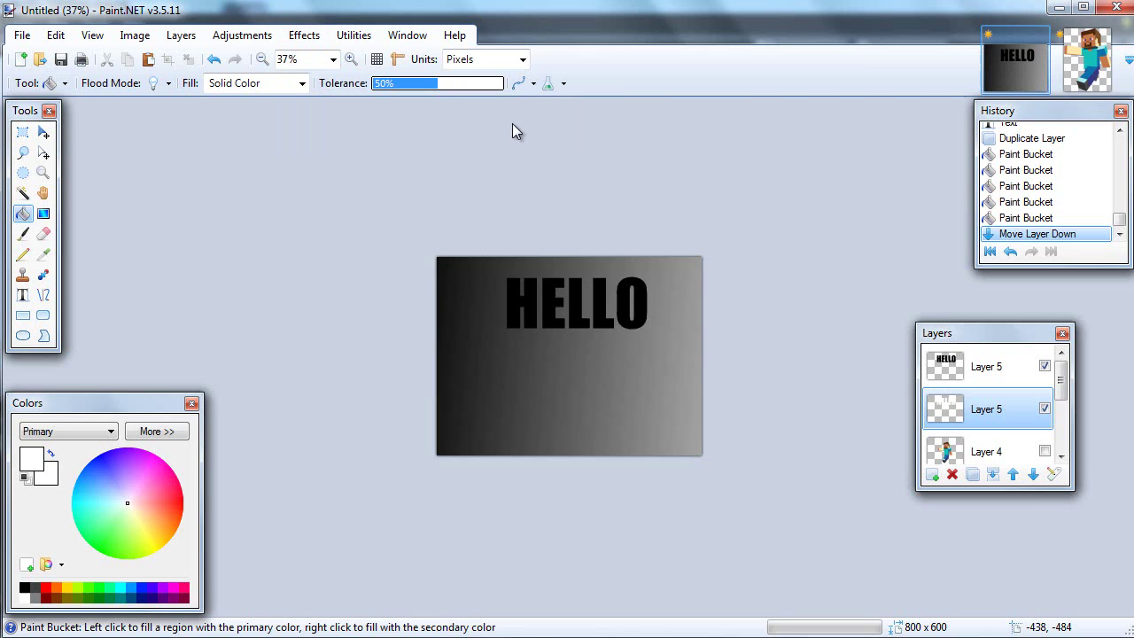
{"action": "left_click", "coordinate": [614, 361]}
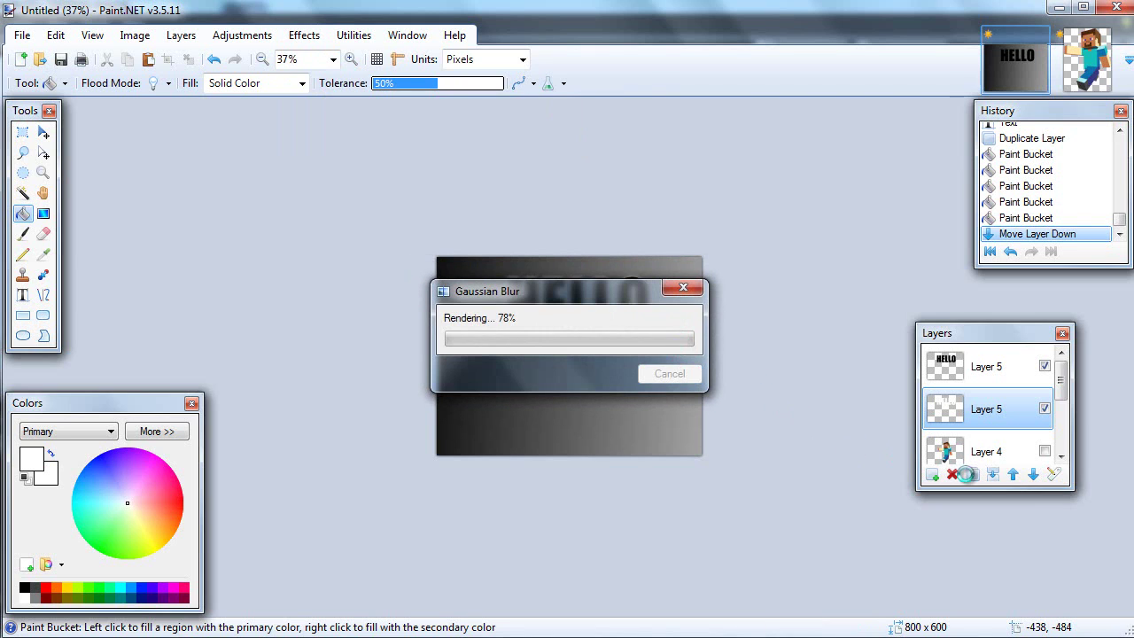
Duplicate the blurred white HELLO layer seven times
{"action": "left_click", "coordinate": [972, 474]}
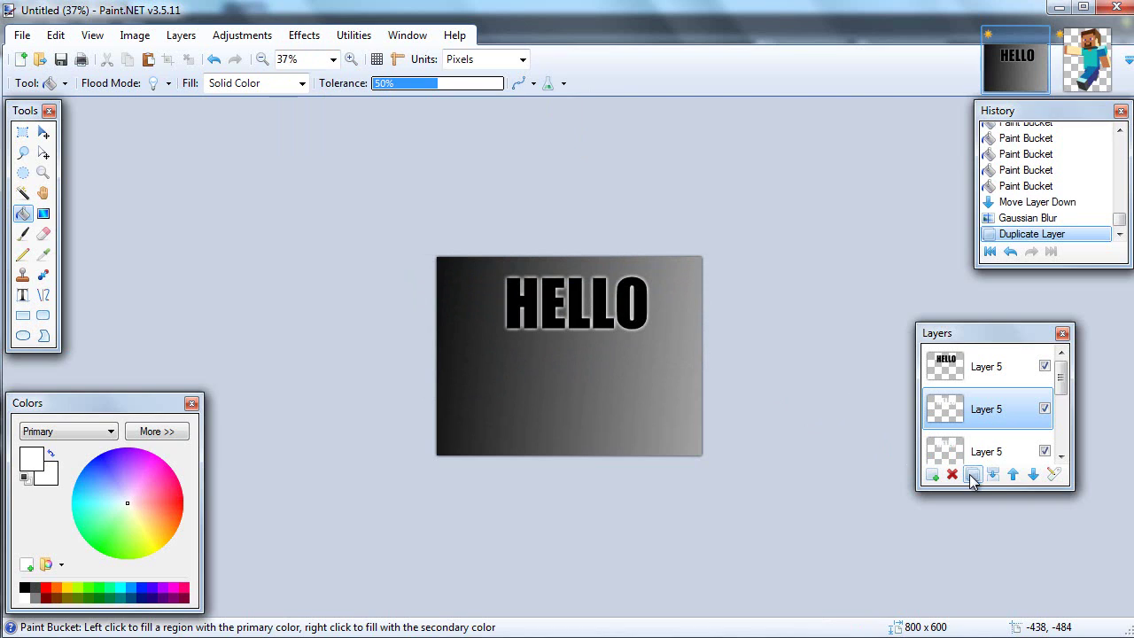
{"action": "left_click", "coordinate": [972, 475]}
{"action": "left_click", "coordinate": [972, 475]}
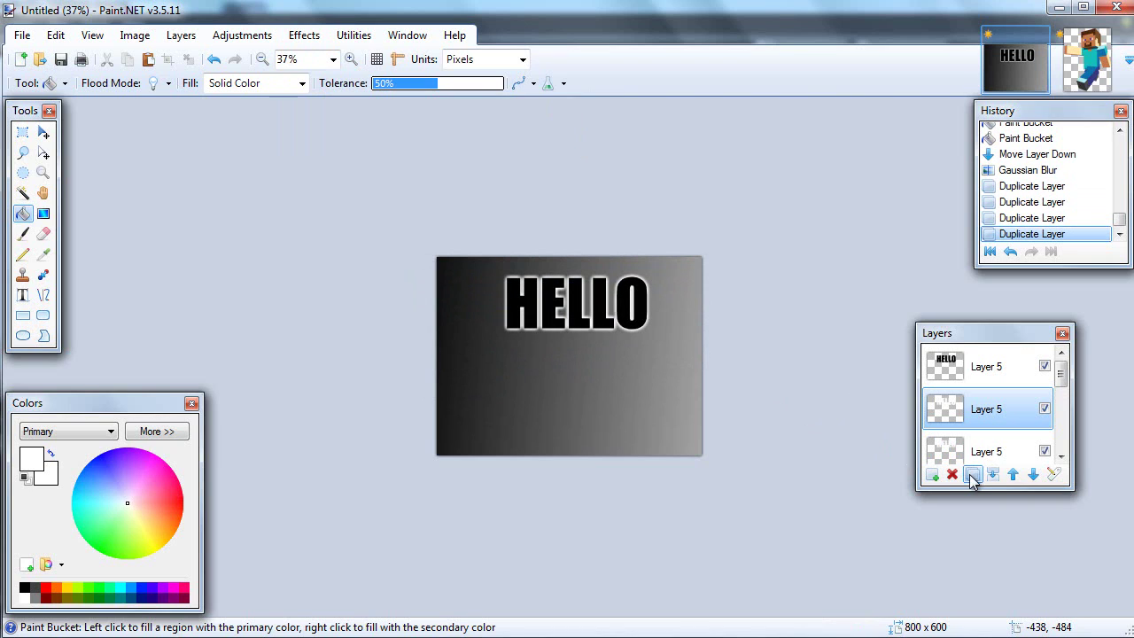
{"action": "left_click", "coordinate": [972, 475]}
{"action": "left_click", "coordinate": [972, 476]}
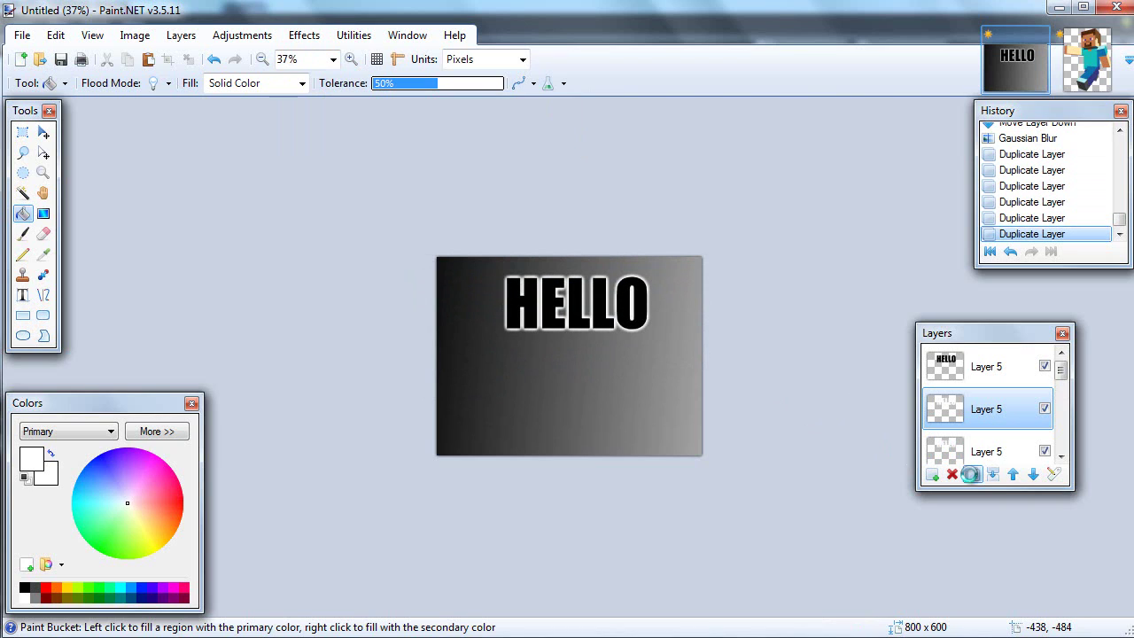
{"action": "left_click", "coordinate": [972, 476]}
{"action": "left_click", "coordinate": [972, 475]}
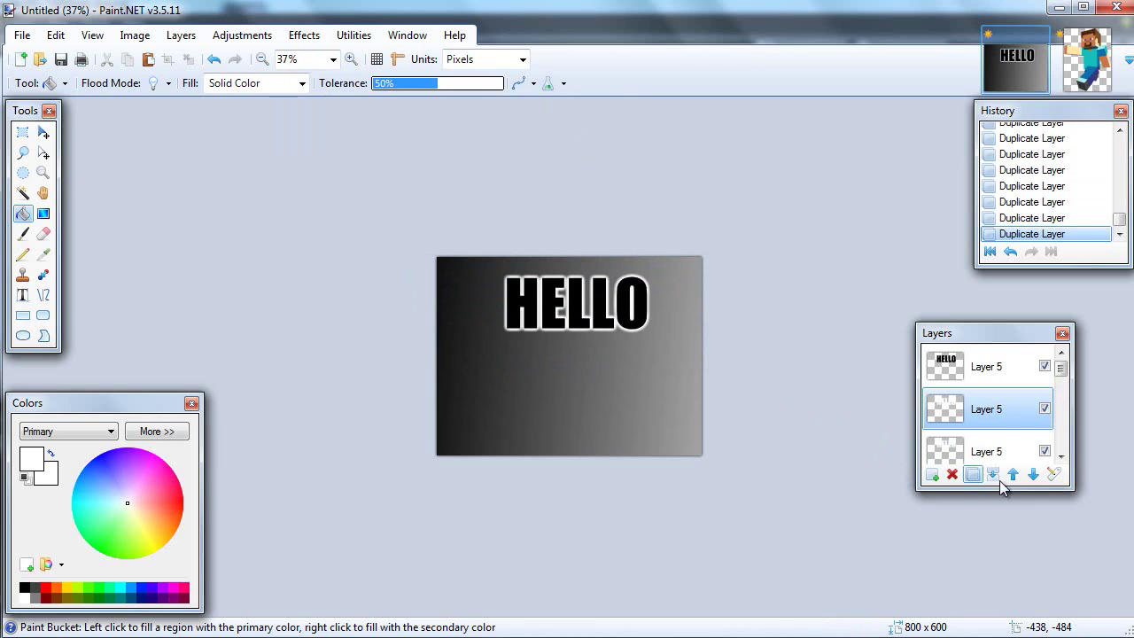
Merge the outline copies down into one, undoing the last two over-merges
{"action": "left_click", "coordinate": [994, 476]}
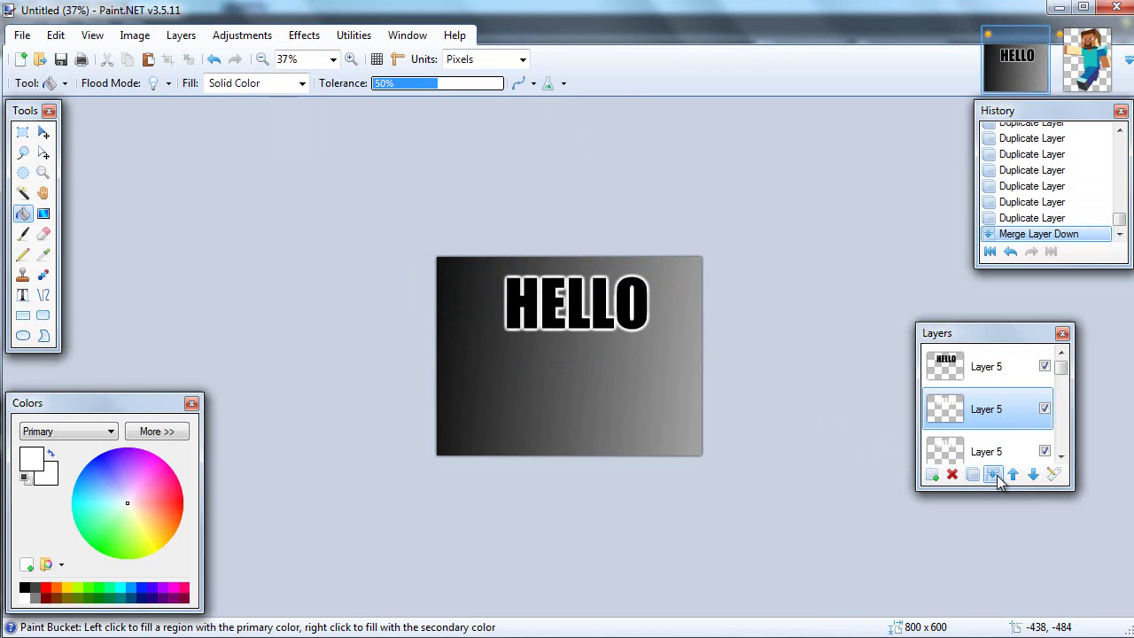
{"action": "left_click", "coordinate": [994, 476]}
{"action": "left_click", "coordinate": [994, 476]}
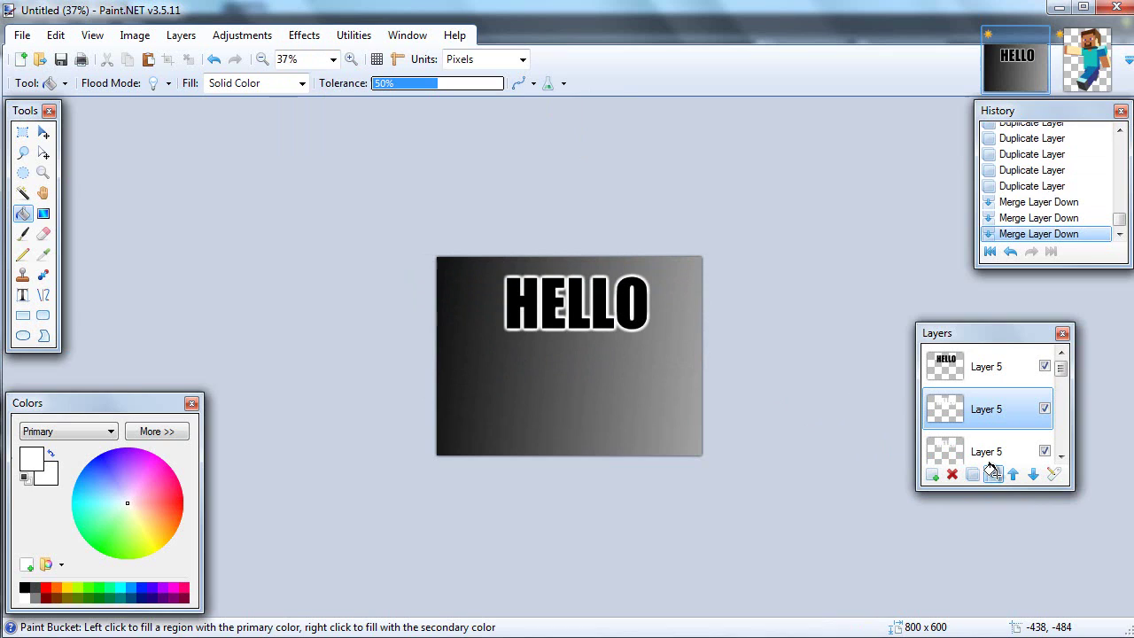
{"action": "left_click", "coordinate": [994, 476]}
{"action": "left_click", "coordinate": [994, 476]}
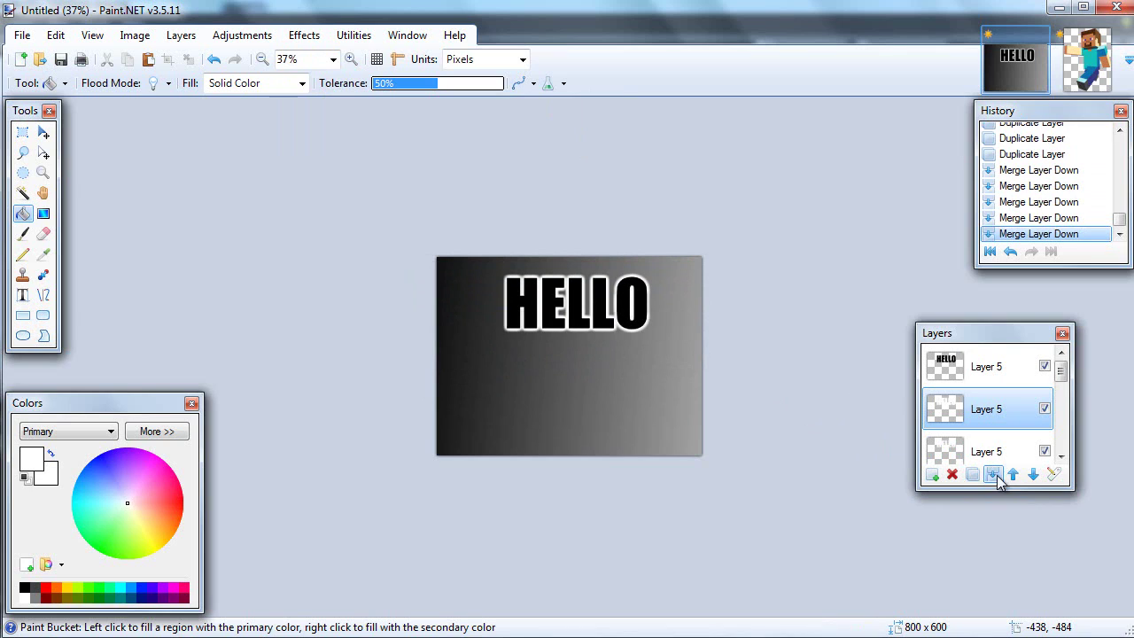
{"action": "left_click", "coordinate": [994, 475]}
{"action": "left_click", "coordinate": [994, 476]}
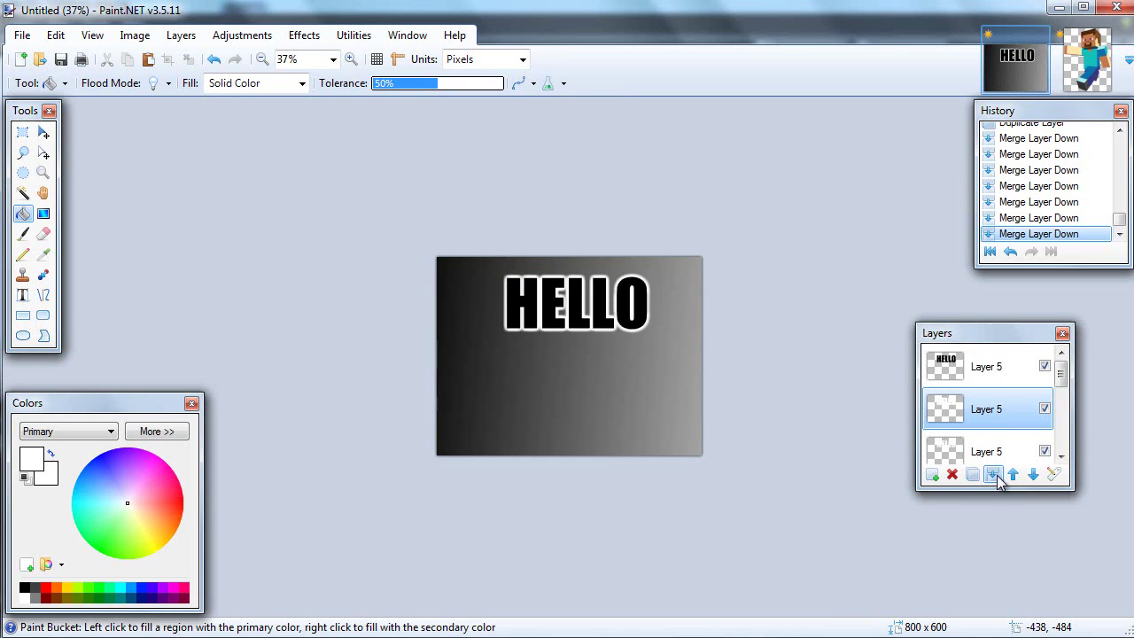
{"action": "left_click", "coordinate": [995, 476]}
{"action": "left_click", "coordinate": [994, 476]}
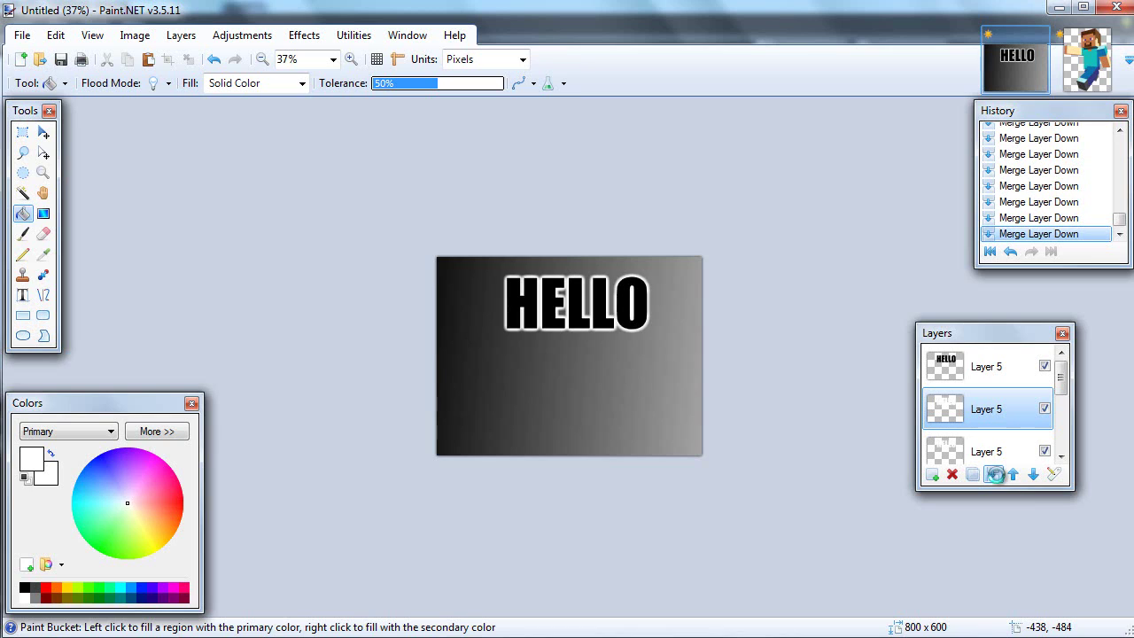
{"action": "key", "text": "ctrl+z"}
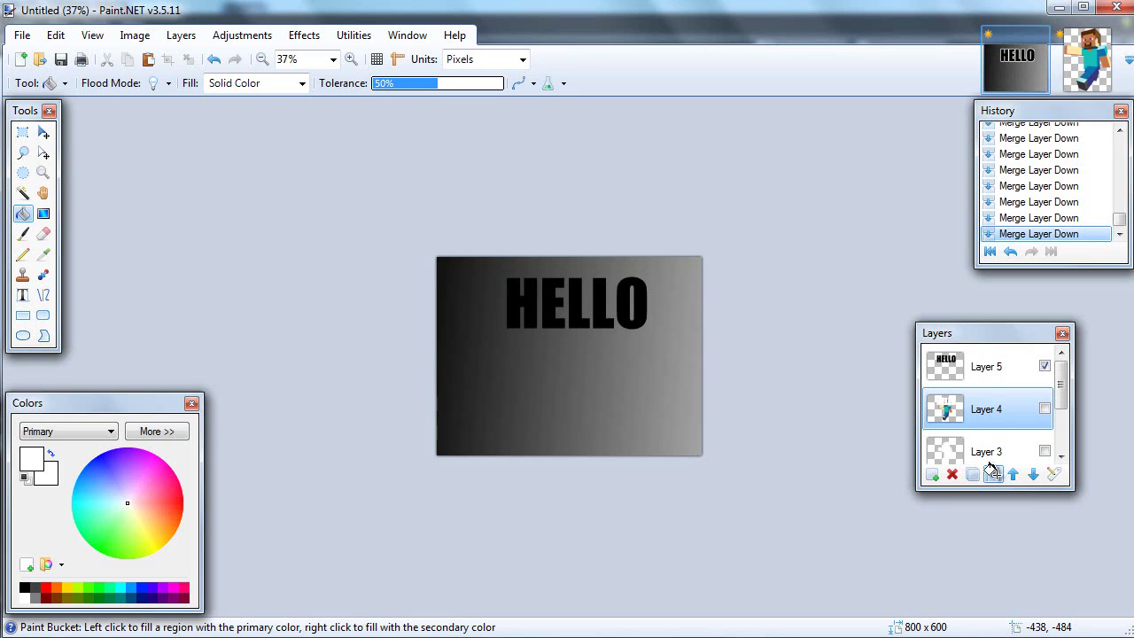
{"action": "key", "text": "ctrl+z"}
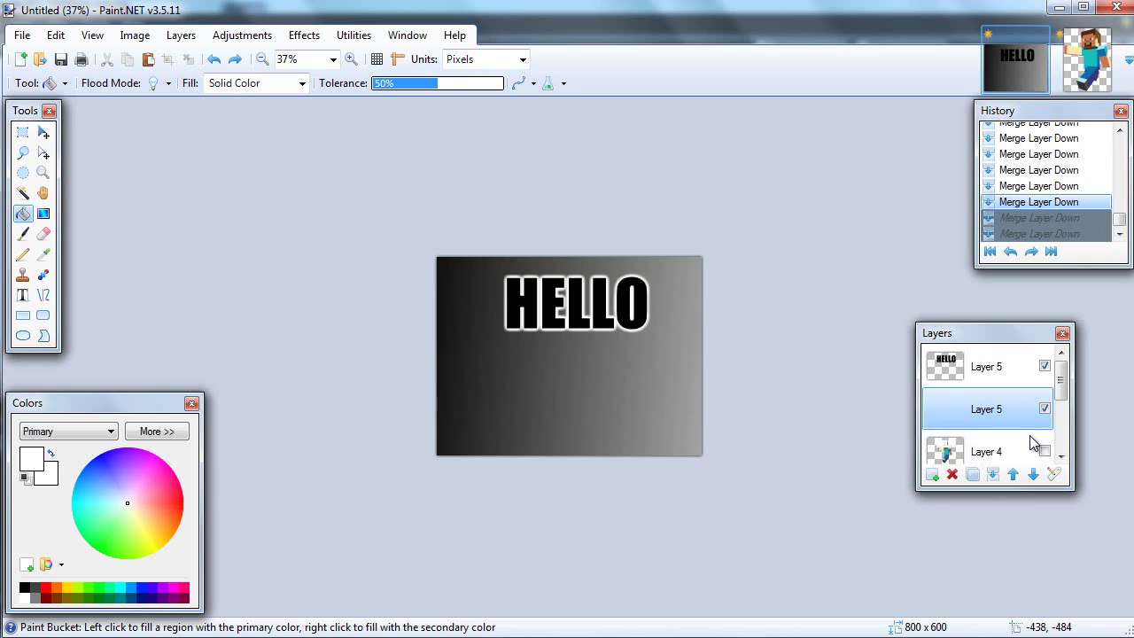
Fill the gradient background layer solid black, including the grey right-edge strip
{"action": "left_click_drag", "start_coordinate": [1065, 387], "coordinate": [1059, 425]}
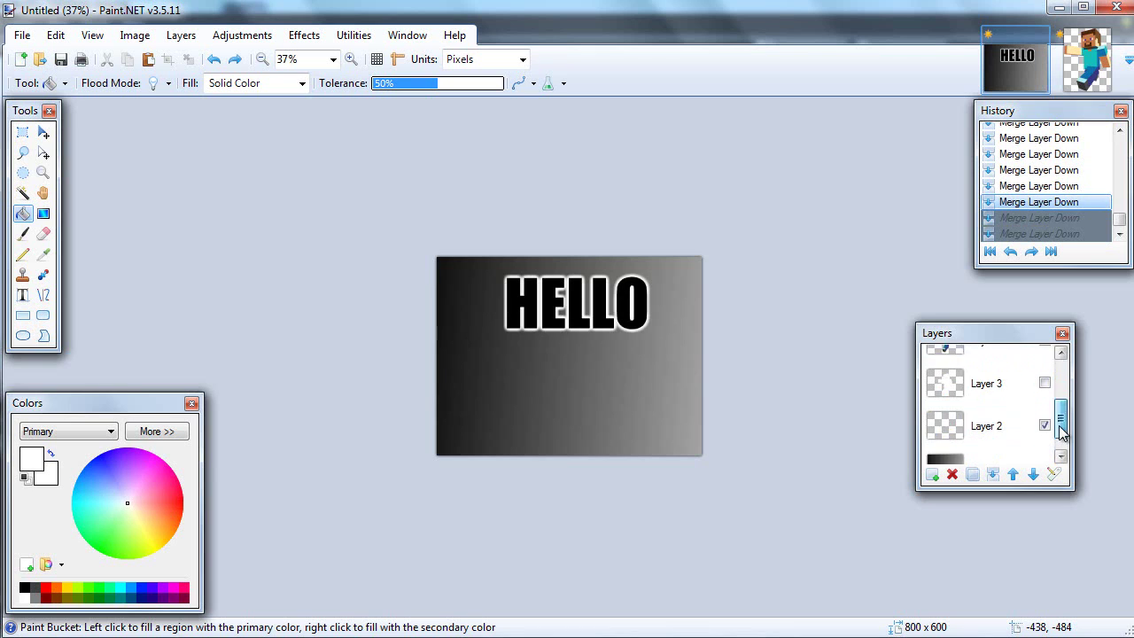
{"action": "left_click", "coordinate": [1023, 446]}
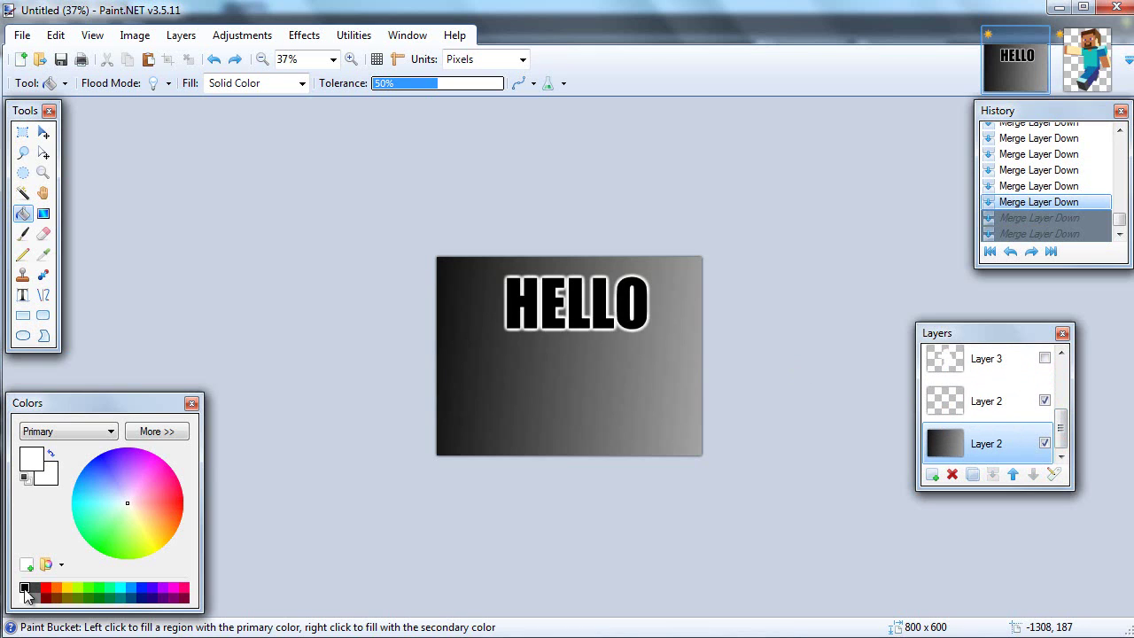
{"action": "left_click", "coordinate": [25, 587]}
{"action": "left_click", "coordinate": [535, 383]}
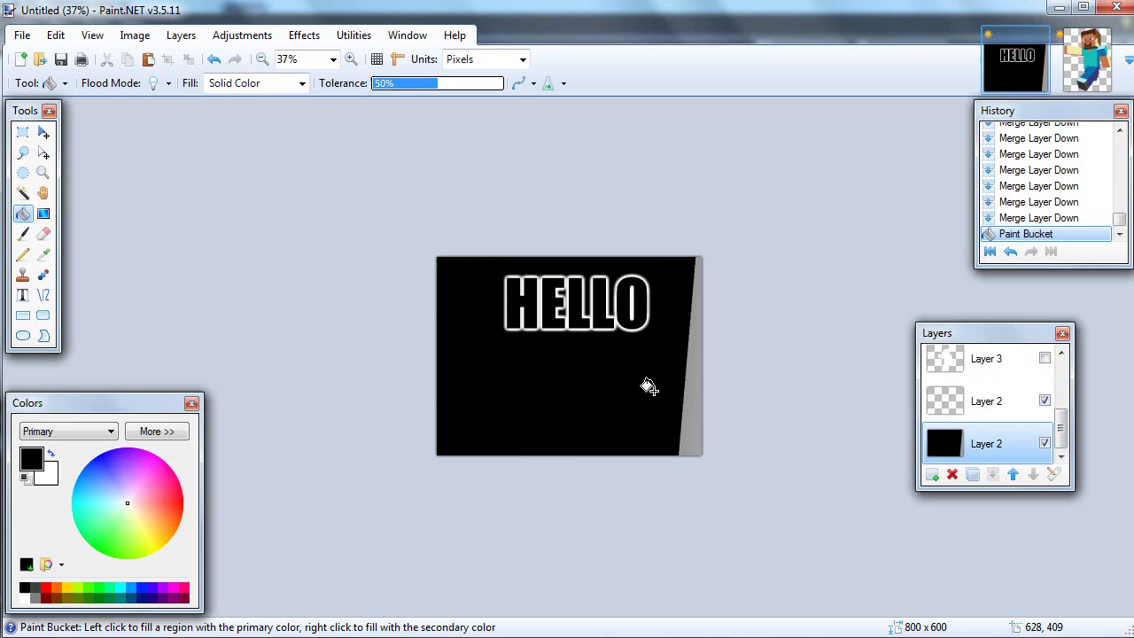
{"action": "left_click", "coordinate": [685, 385]}
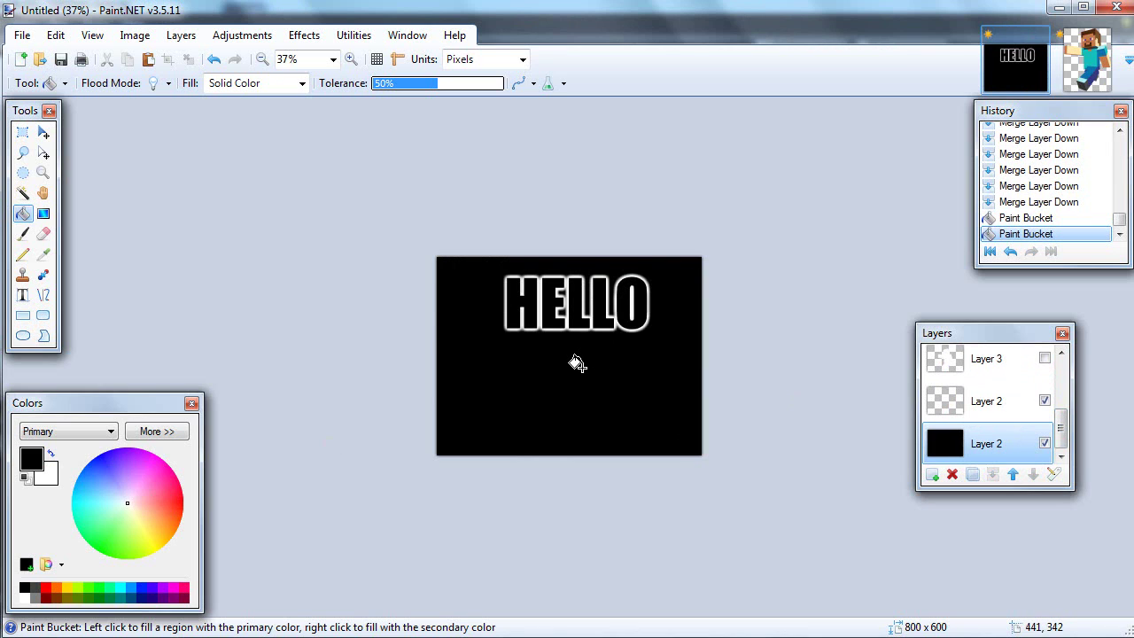
{"action": "scroll", "coordinate": [577, 367], "scroll_direction": "up", "scroll_amount": 2}
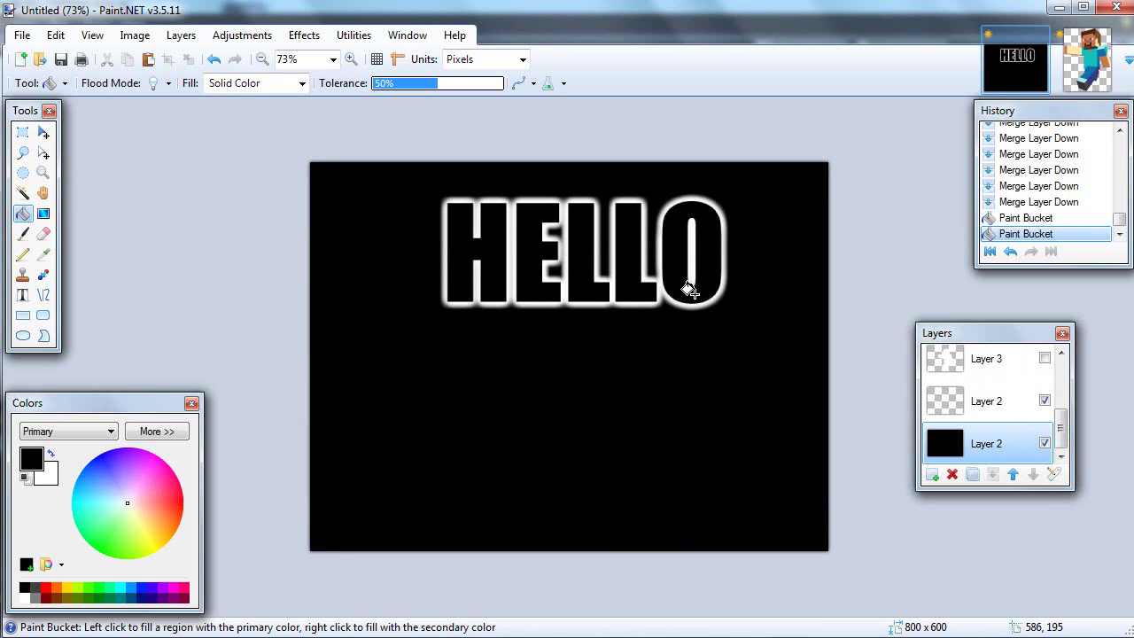
{"action": "scroll", "coordinate": [691, 302], "scroll_direction": "down", "scroll_amount": 7}
{"action": "scroll", "coordinate": [634, 364], "scroll_direction": "down", "scroll_amount": 3}
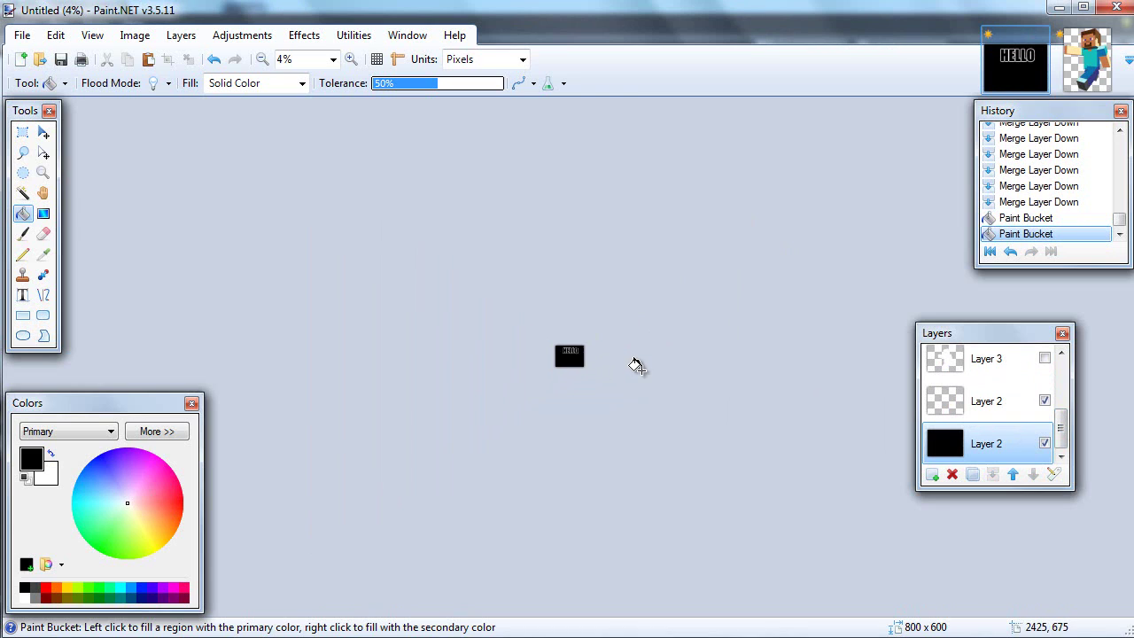
{"action": "scroll", "coordinate": [611, 385], "scroll_direction": "up", "scroll_amount": 6}
{"action": "scroll", "coordinate": [600, 400], "scroll_direction": "up", "scroll_amount": 3}
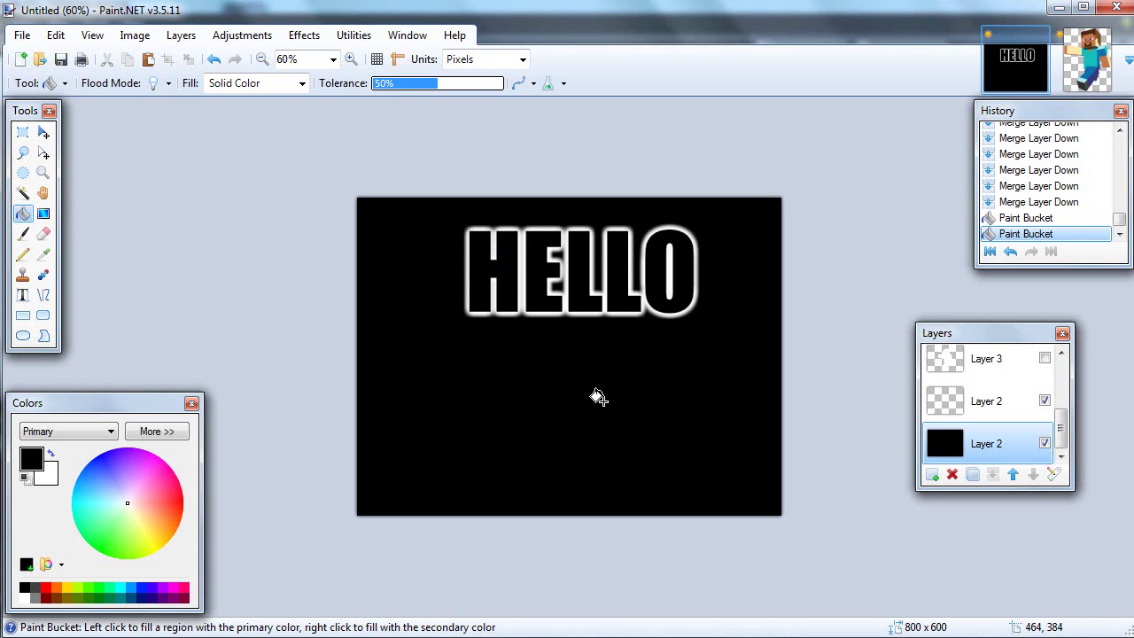